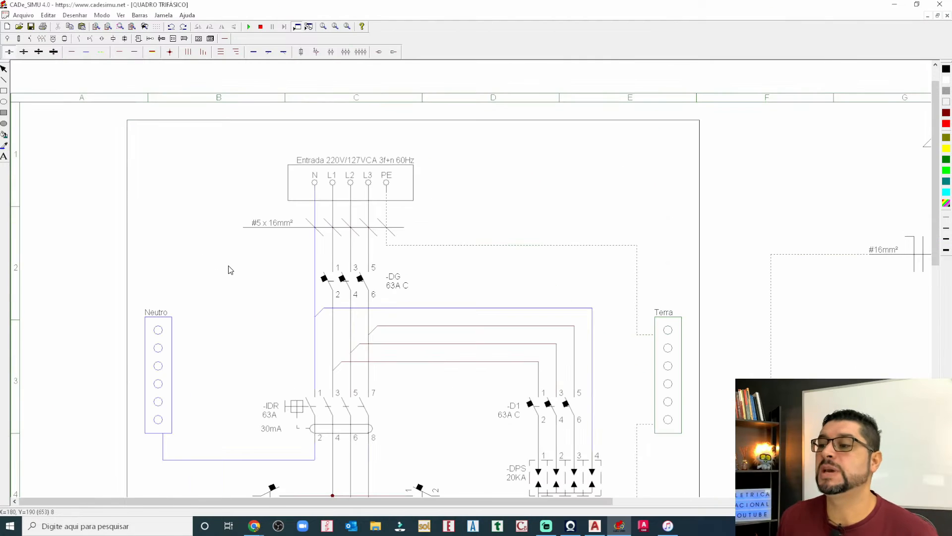
Step: Place an L1-L2-L3-PE supply terminal set outside the panel frame and a separate N terminal beside its L1
scroll(409, 328, "down", 1)
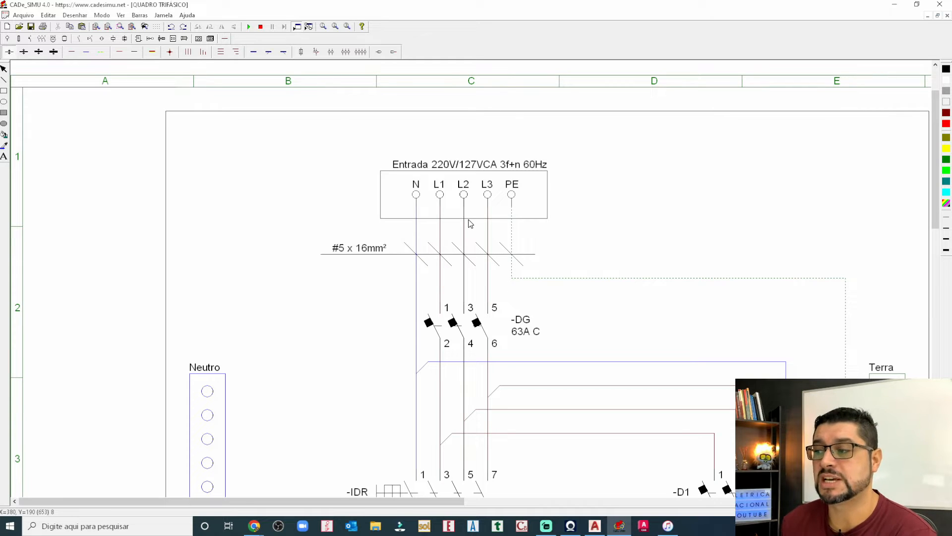
left_click(536, 170)
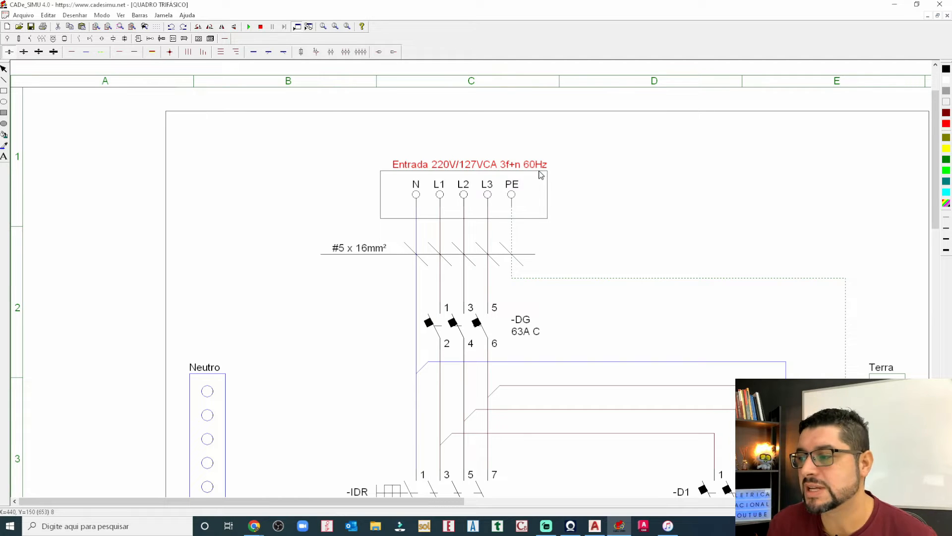
left_click(18, 38)
left_click(129, 52)
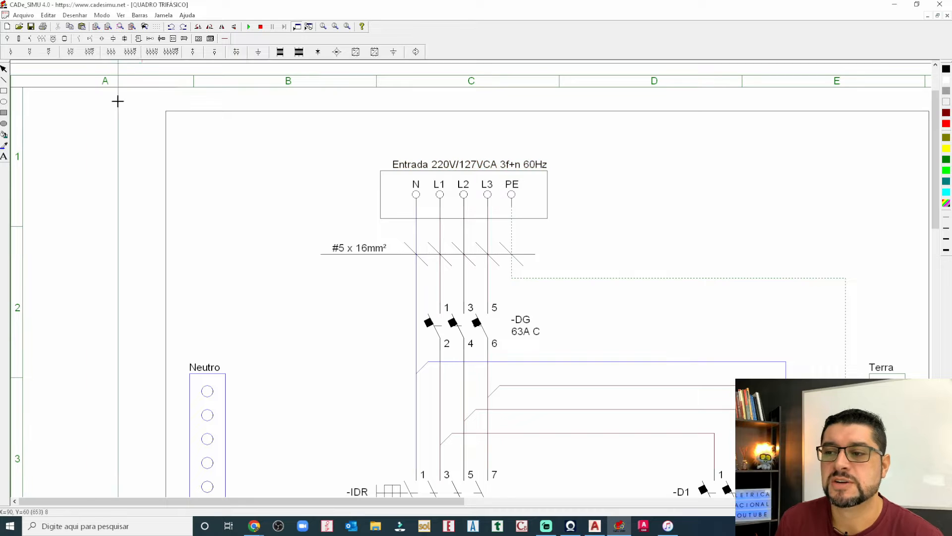
left_click(83, 186)
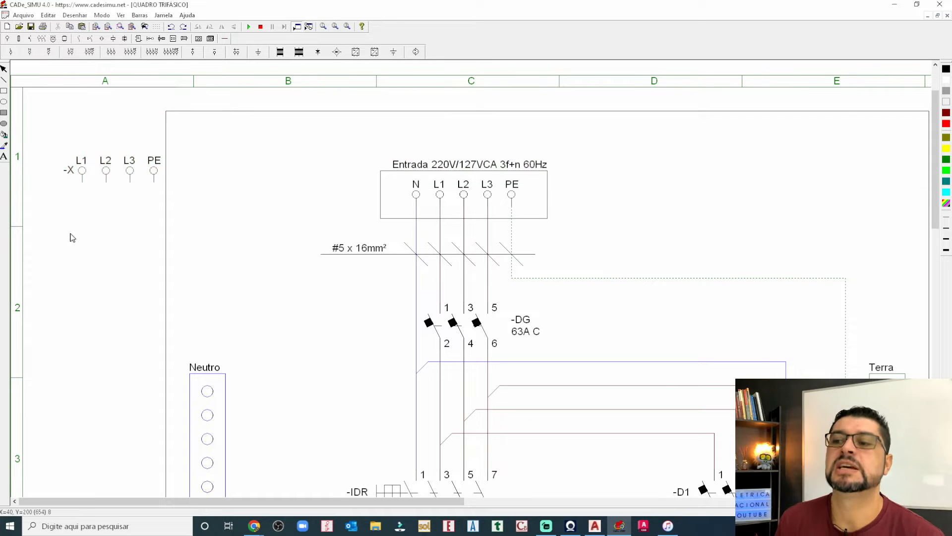
left_click(29, 52)
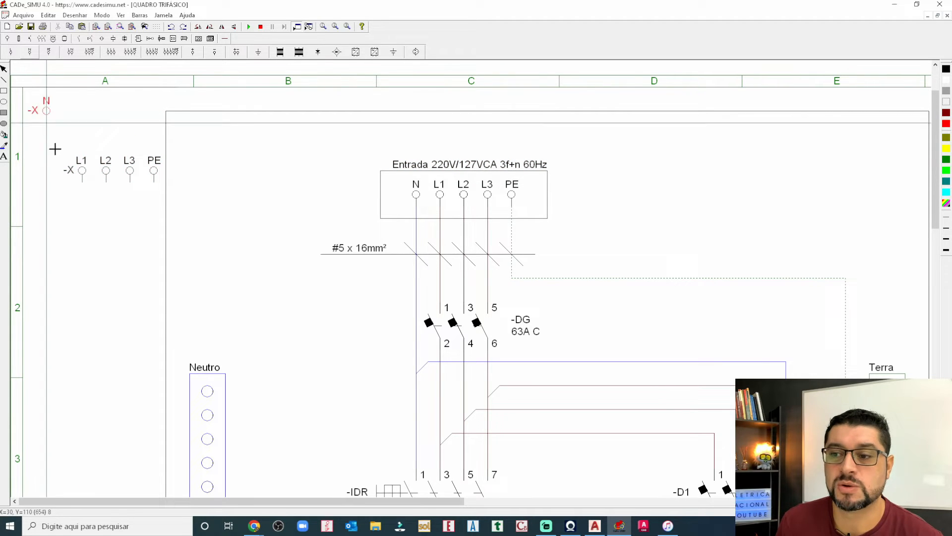
left_click(60, 187)
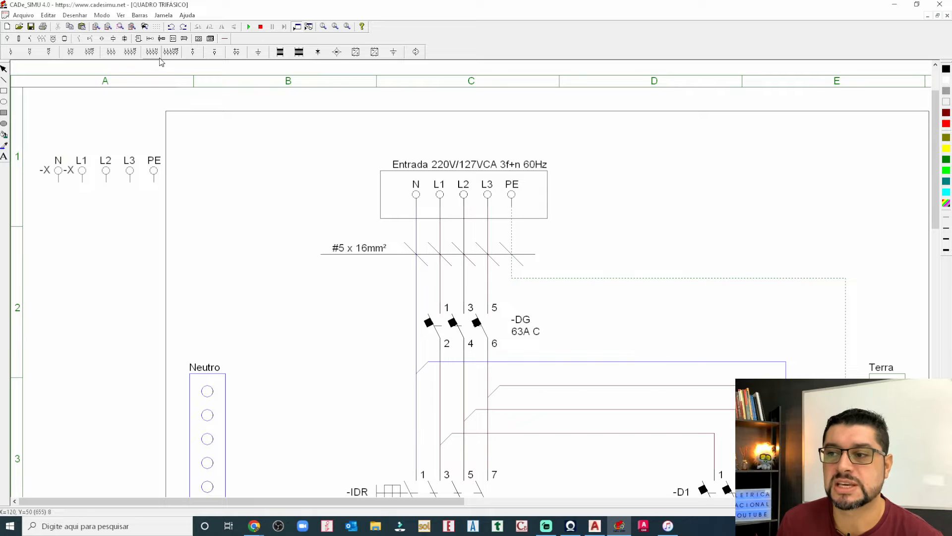
Step: Place a combined L1-L2-L3-N-PE supply terminal set below the first one, and delete all the trial terminals
left_click(171, 52)
left_click(64, 254)
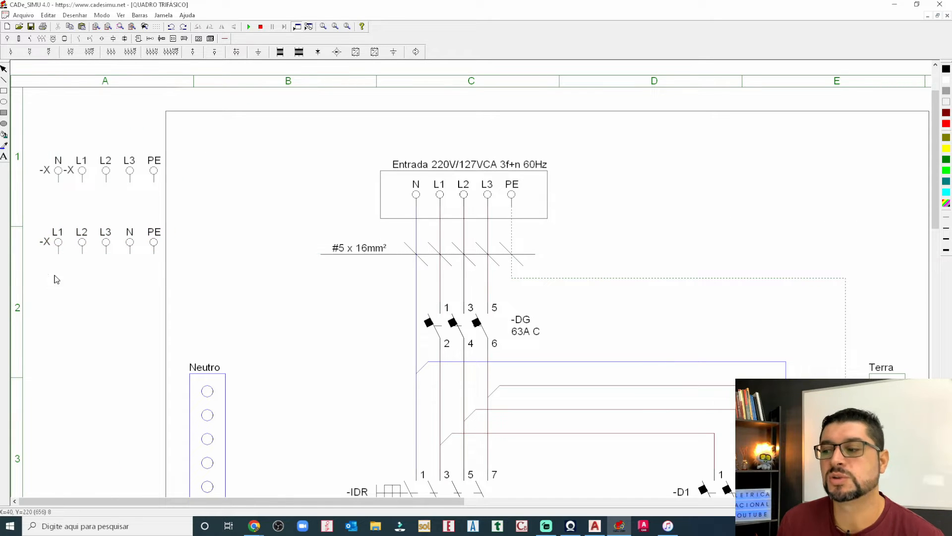
left_click_drag(20, 134, 192, 274)
key("Delete")
Step: Label connections 1 and 5 of the IDR residual current device as N
scroll(325, 269, "down", 3)
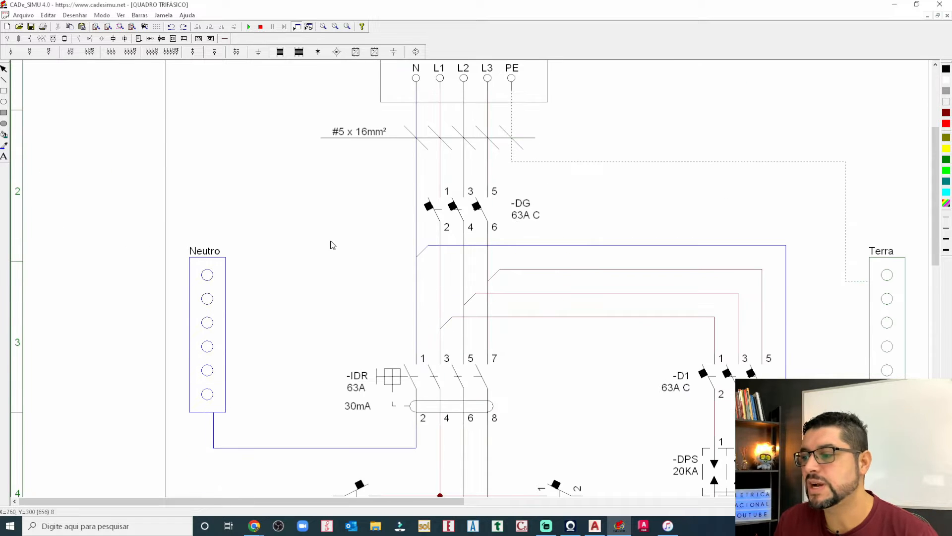
scroll(437, 358, "down", 1)
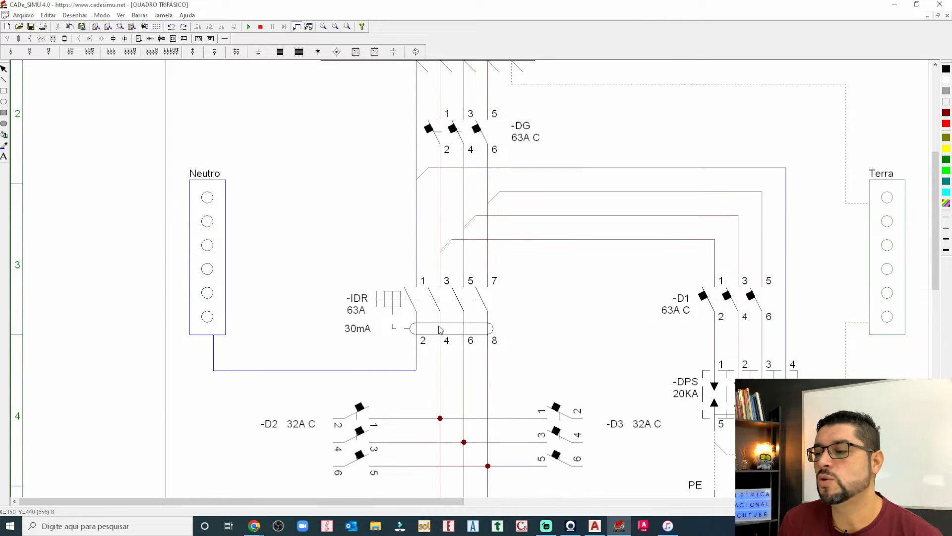
double_click(445, 320)
double_click(446, 218)
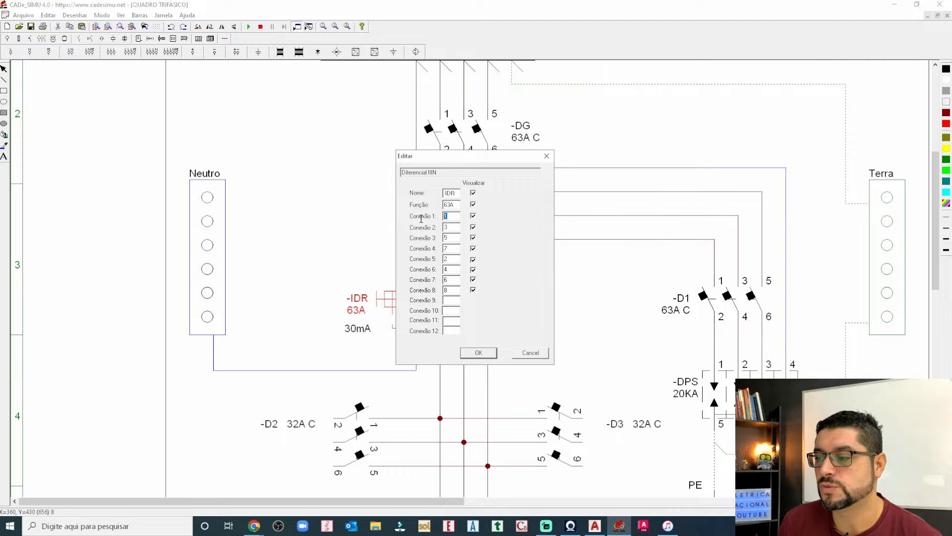
key("BackSpace")
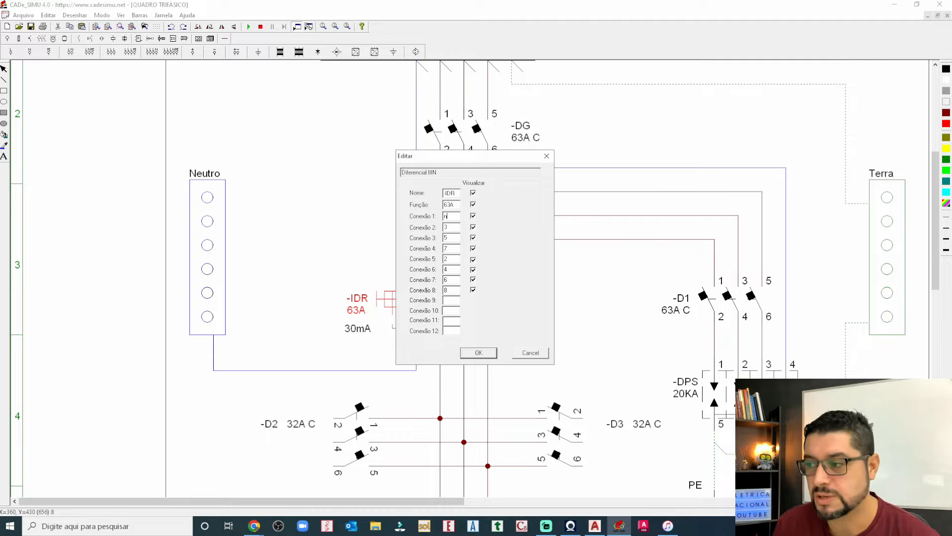
type("N")
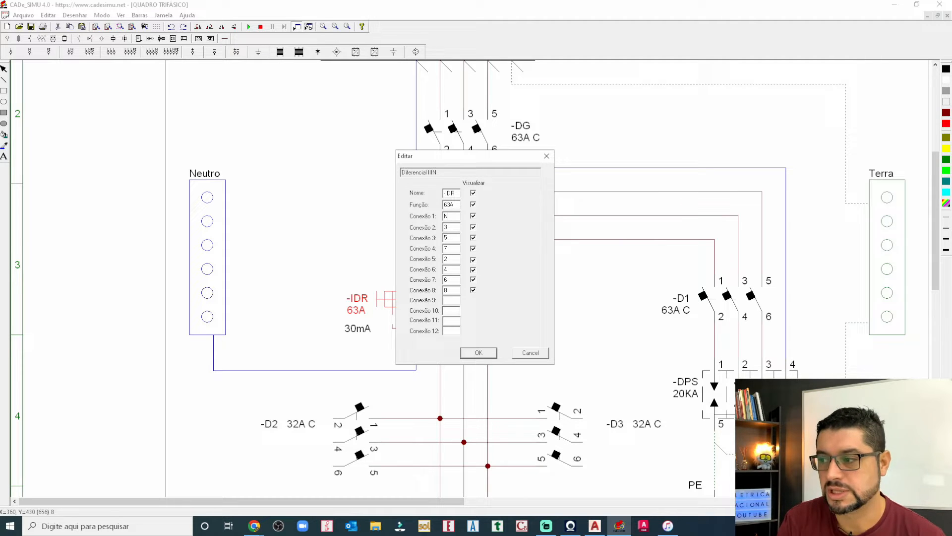
double_click(459, 260)
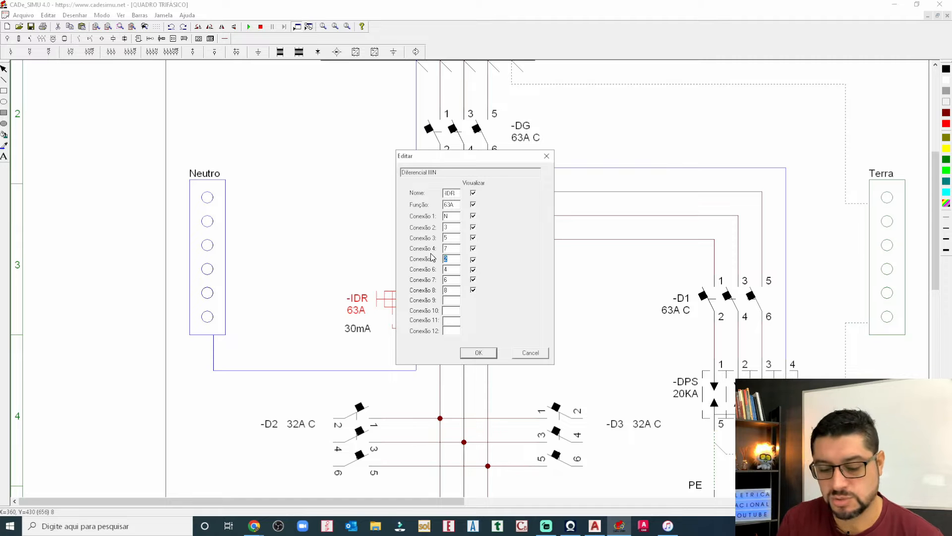
type("N")
key("Return")
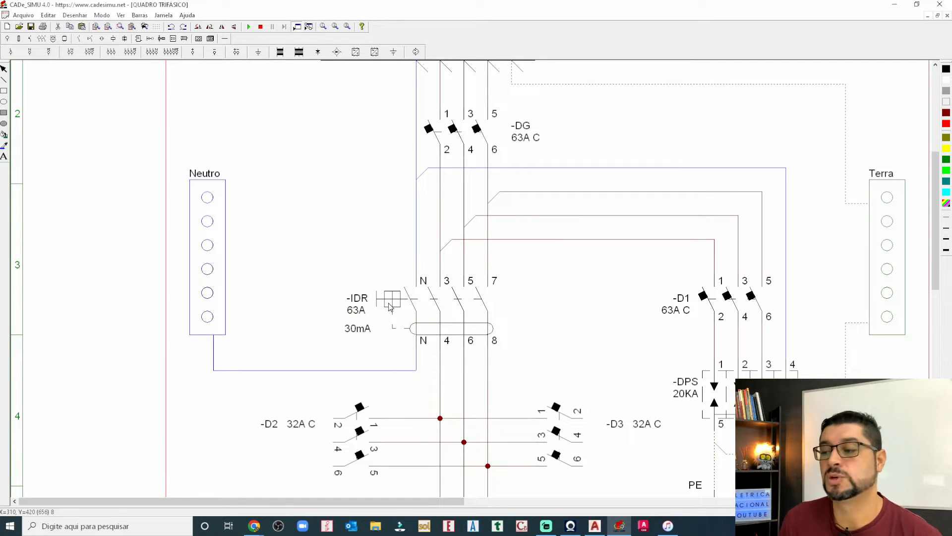
Step: Renumber the IDR's connections 2, 3 and 4 as 1, 3 and 5
double_click(457, 298)
double_click(461, 227)
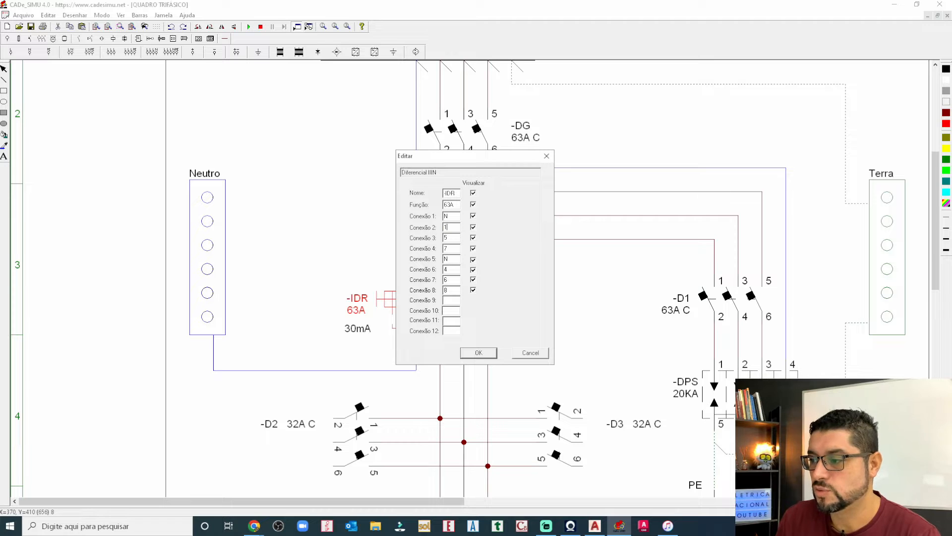
double_click(449, 238)
type("3")
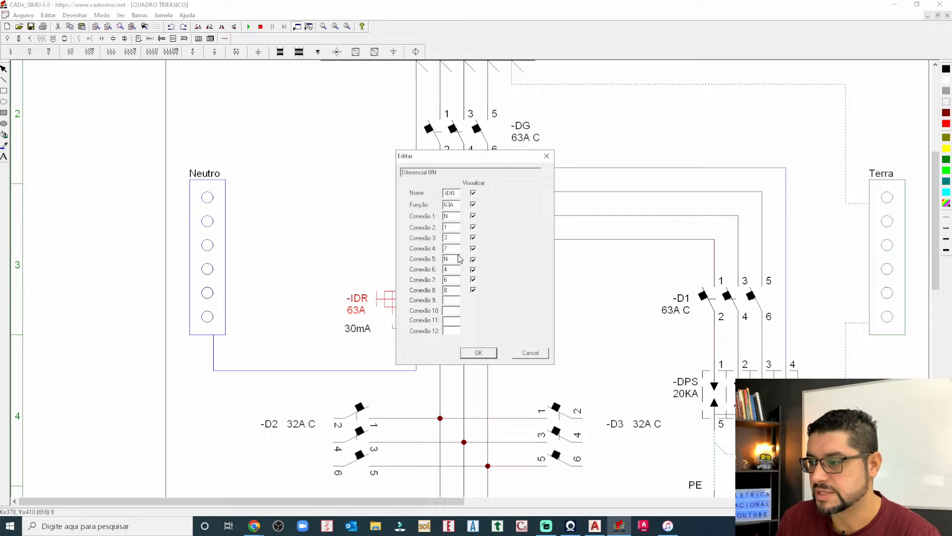
double_click(453, 248)
type("5")
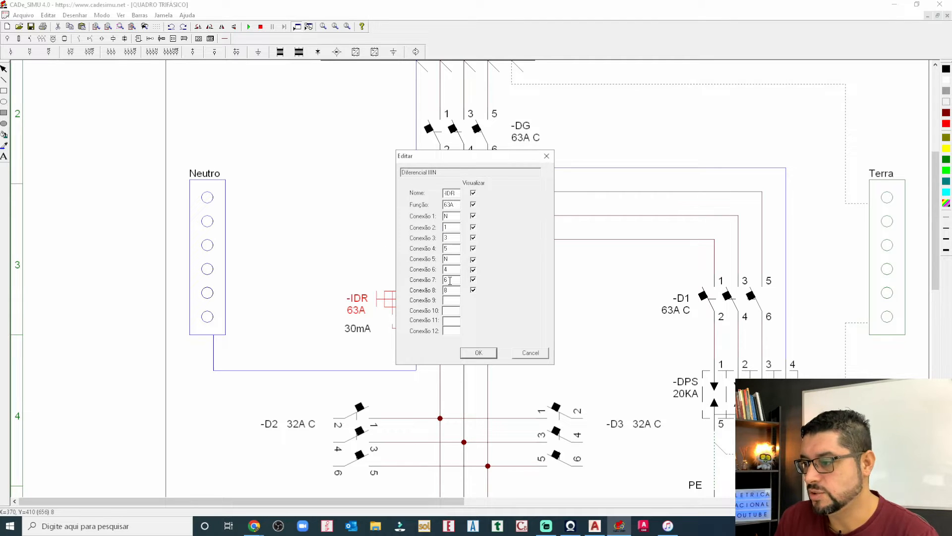
Step: Renumber the IDR's connections 6, 7 and 8 as 2, 4 and 6, and apply the edits
double_click(449, 269)
type("2")
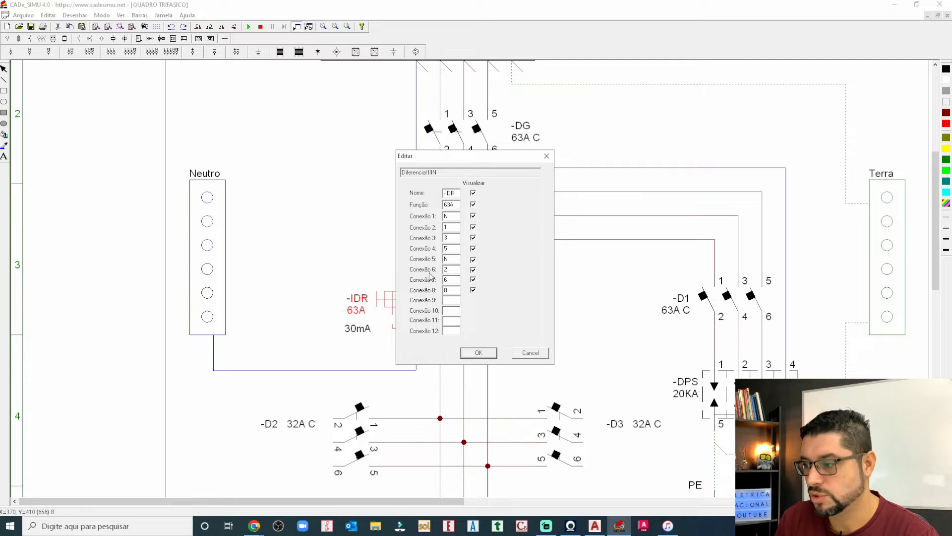
double_click(458, 282)
type("4")
key("Tab")
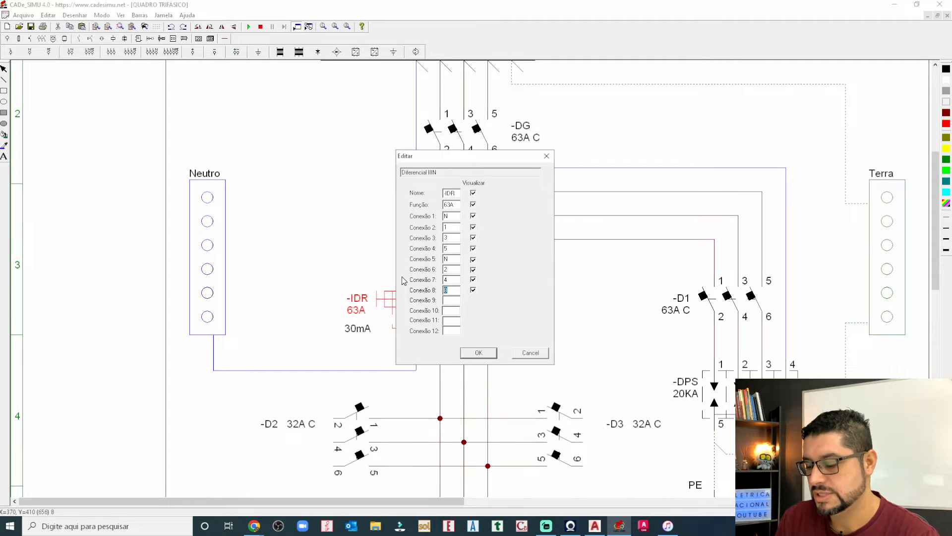
type("6")
key("Return")
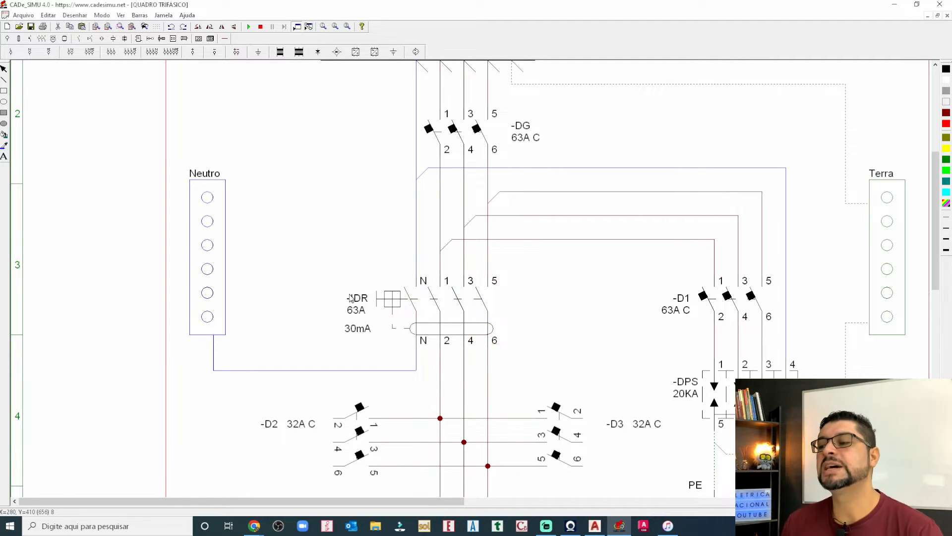
Step: Examine the panel wiring from the supply entry through the IDR and neutral bar to breaker D1 and the DPS
left_click(462, 313)
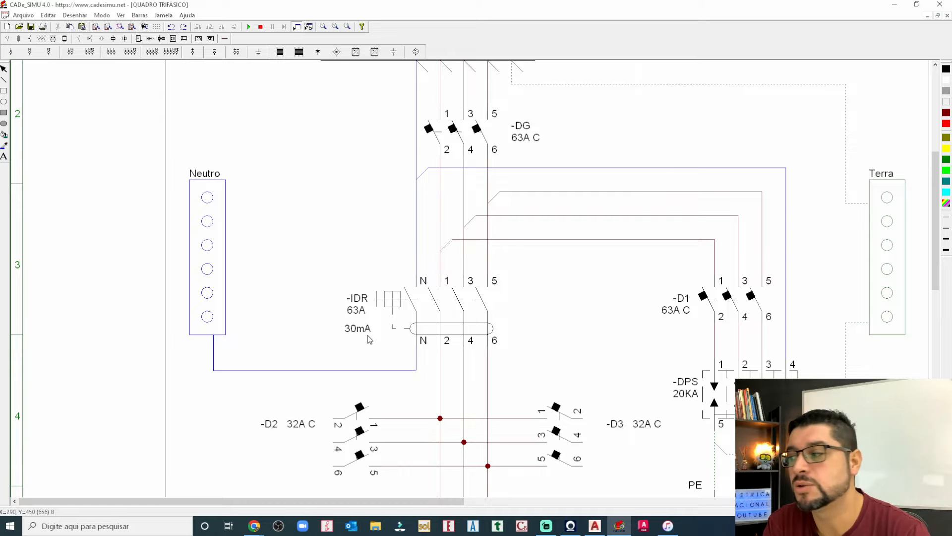
scroll(354, 284, "down", 1)
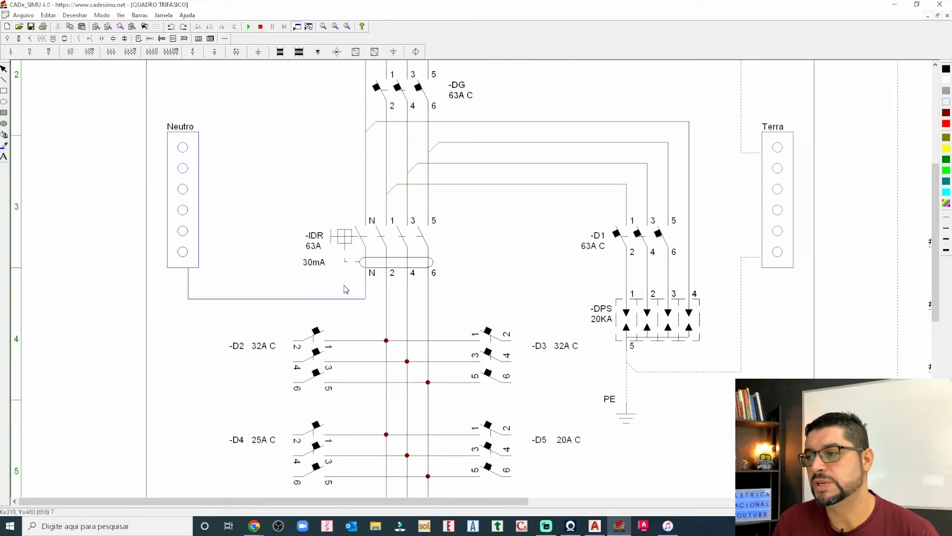
scroll(346, 289, "up", 5)
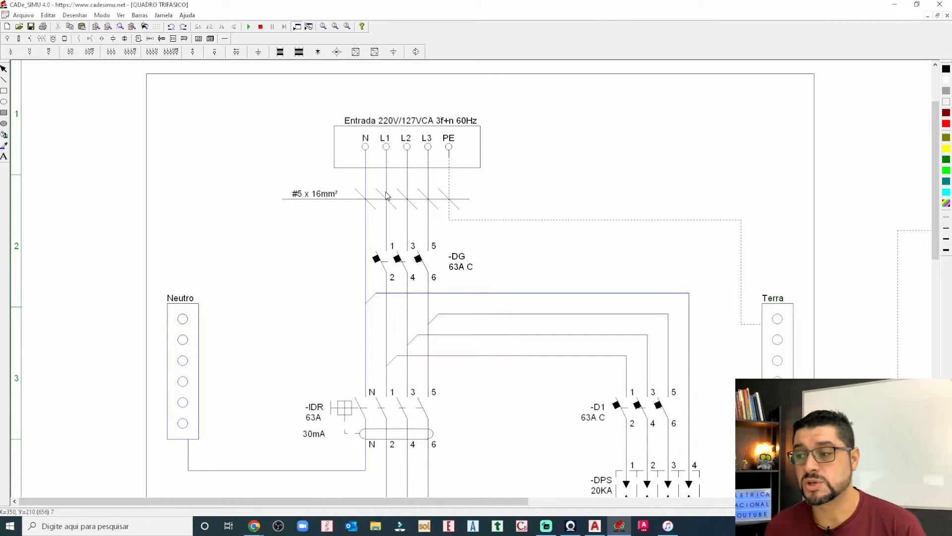
scroll(427, 235, "down", 1)
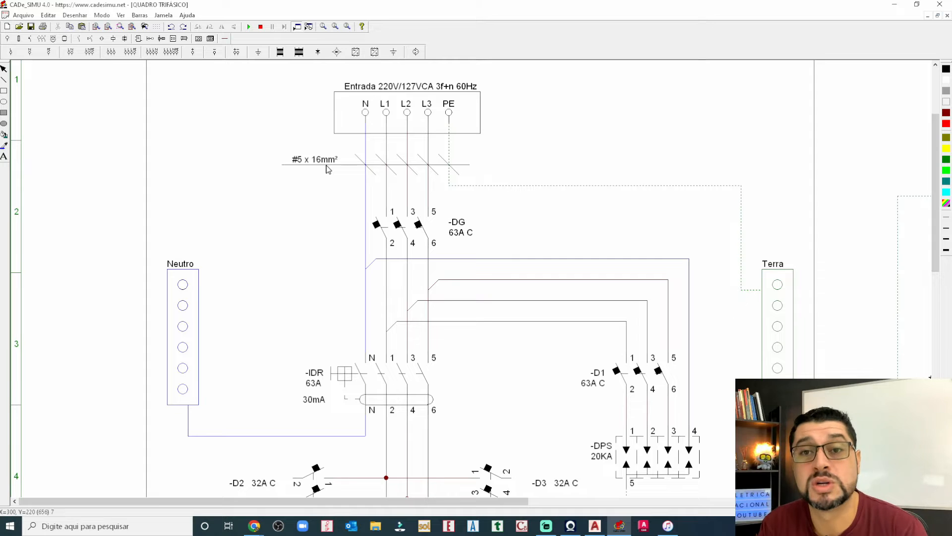
scroll(328, 169, "down", 4)
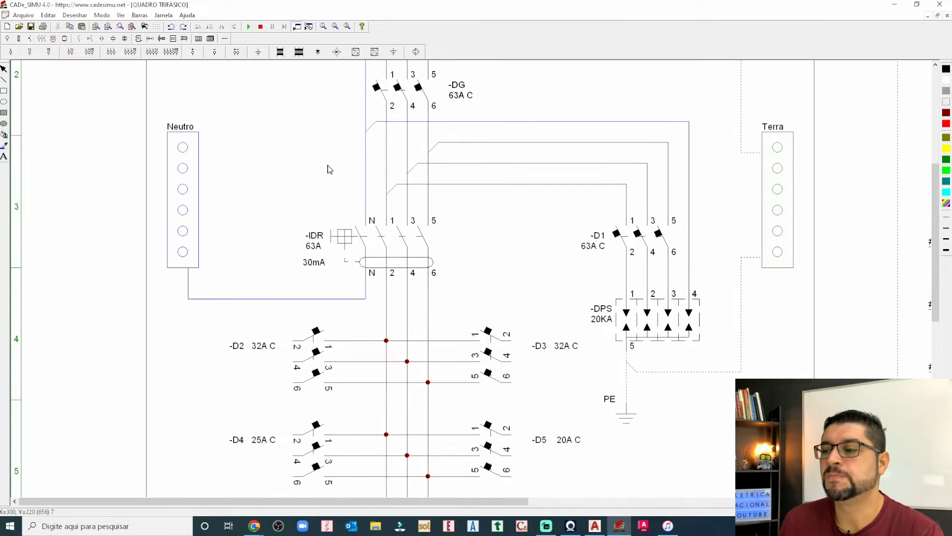
scroll(327, 168, "up", 2)
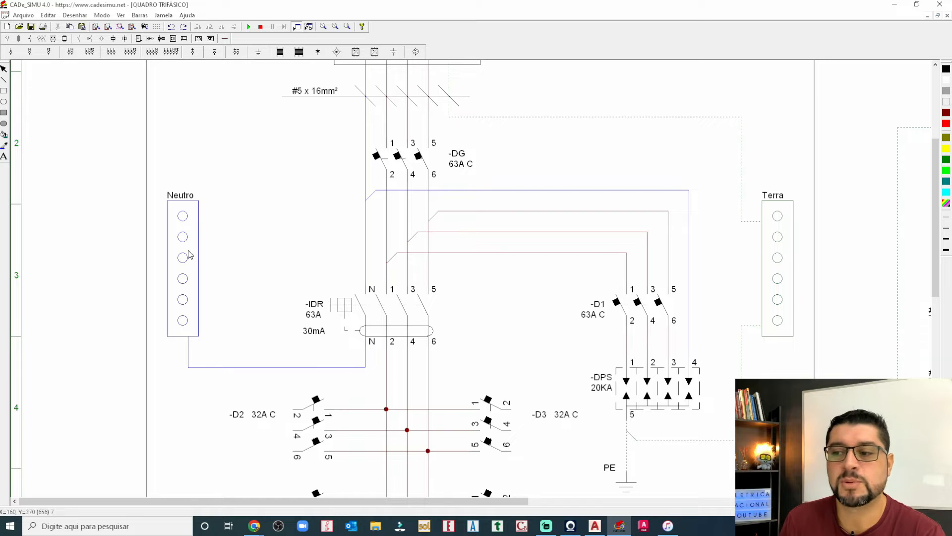
scroll(183, 280, "down", 1)
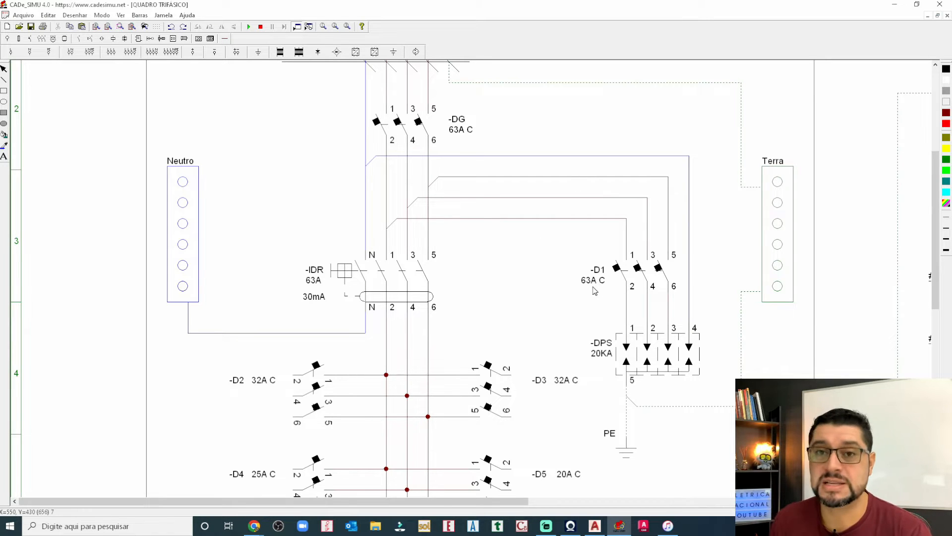
scroll(599, 286, "down", 2)
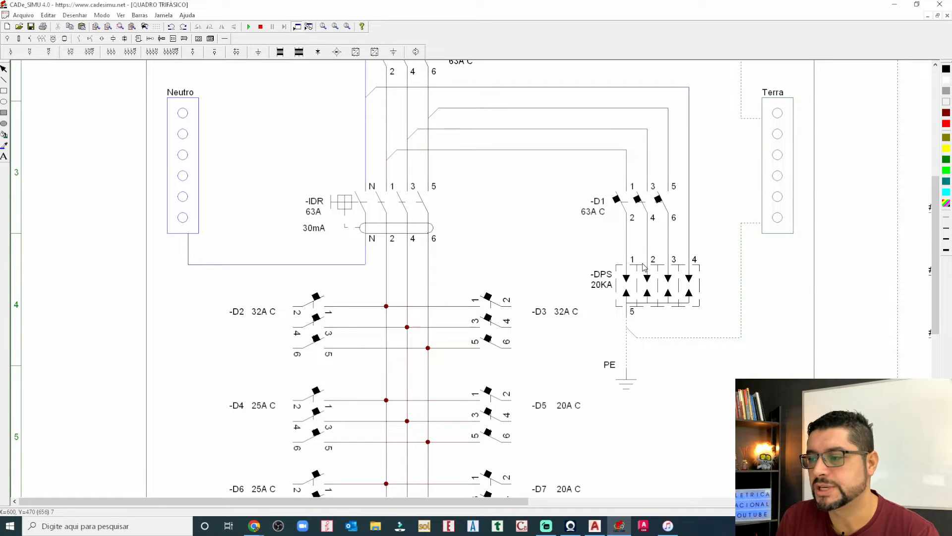
scroll(643, 267, "up", 2)
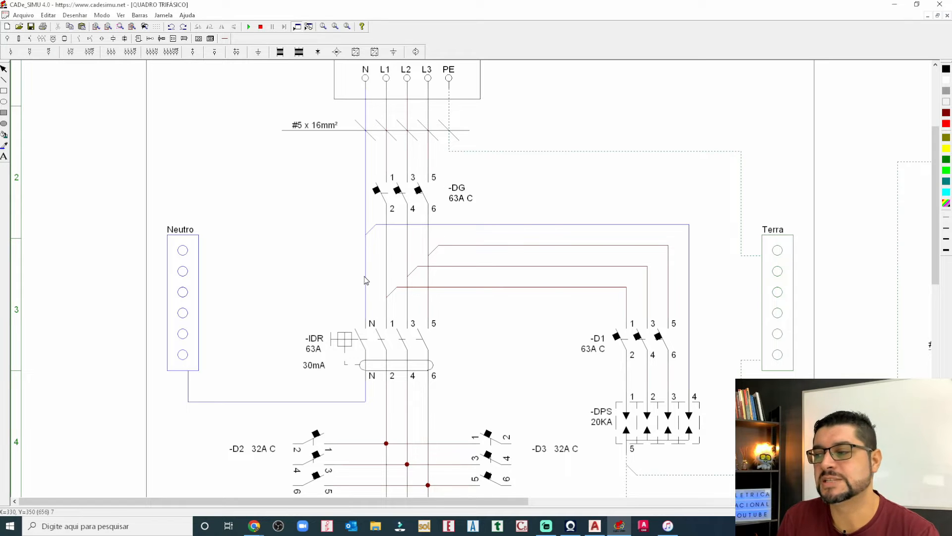
Step: Reposition the panel's outer frame so that its upper edge runs just above the incoming supply label
left_click_drag(257, 107, 257, 152)
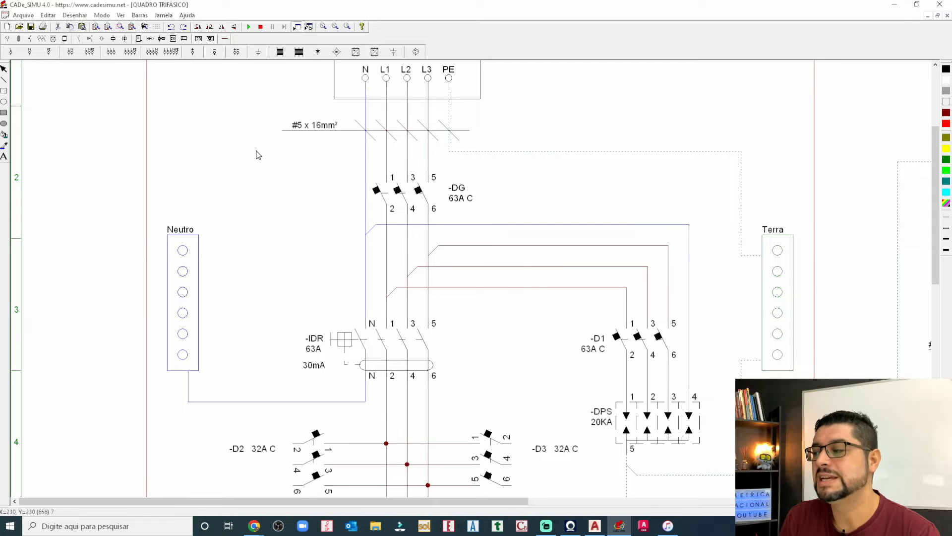
scroll(816, 181, "up", 4)
scroll(804, 183, "down", 1)
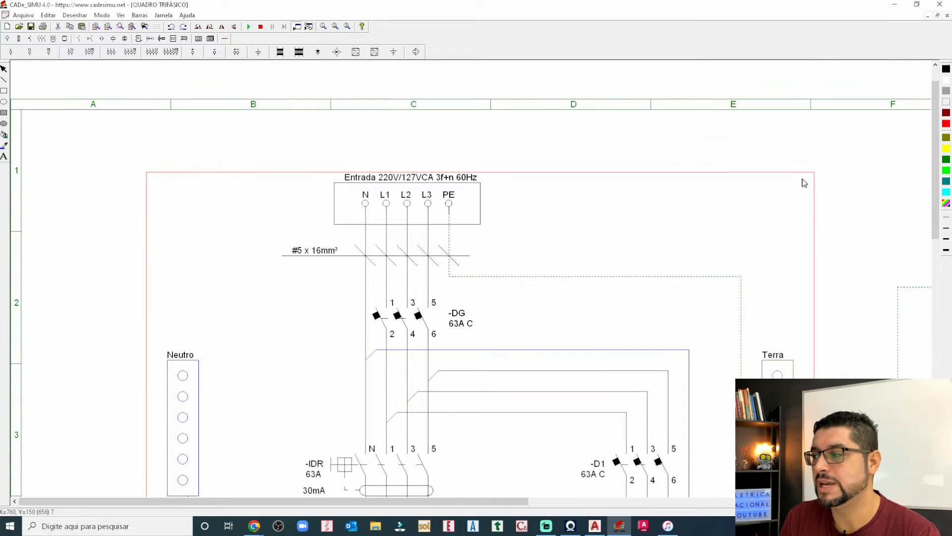
left_click_drag(774, 173, 768, 164)
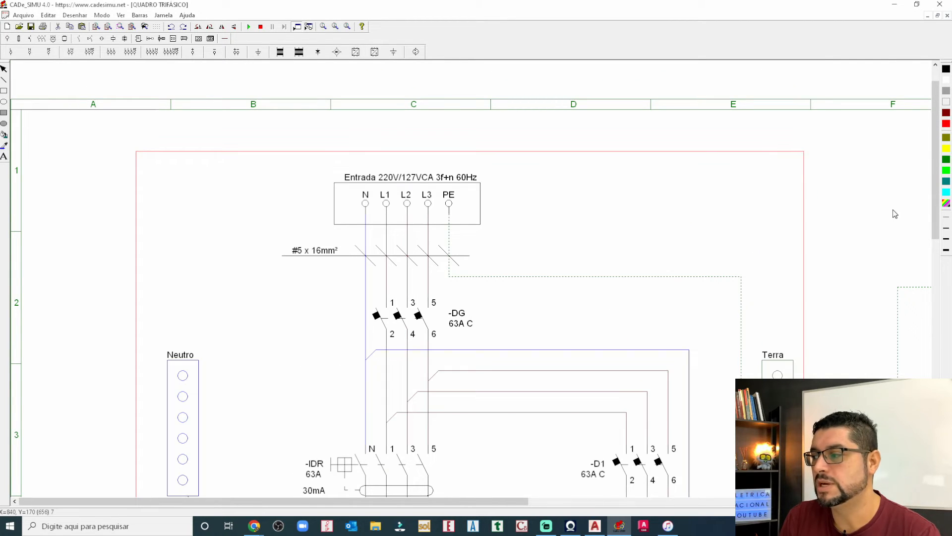
Step: Copy the #5 x 16mm² cable marking from below the supply entry and place the copy across the conductors just above breaker D1
scroll(833, 198, "down", 4)
scroll(791, 226, "up", 1)
scroll(791, 226, "up", 3)
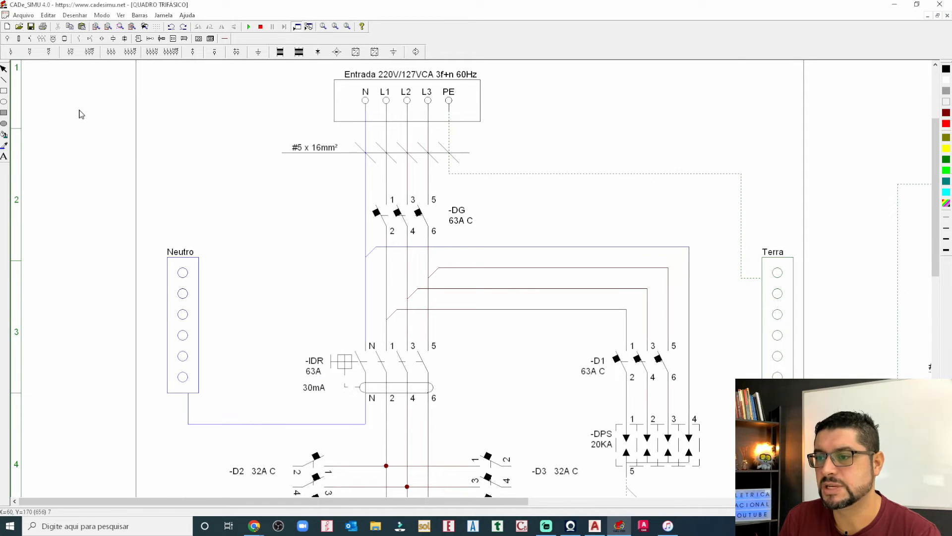
mouse_move(73, 101)
left_mouse_down()
mouse_move(202, 154)
mouse_move(466, 154)
mouse_move(489, 170)
left_mouse_up()
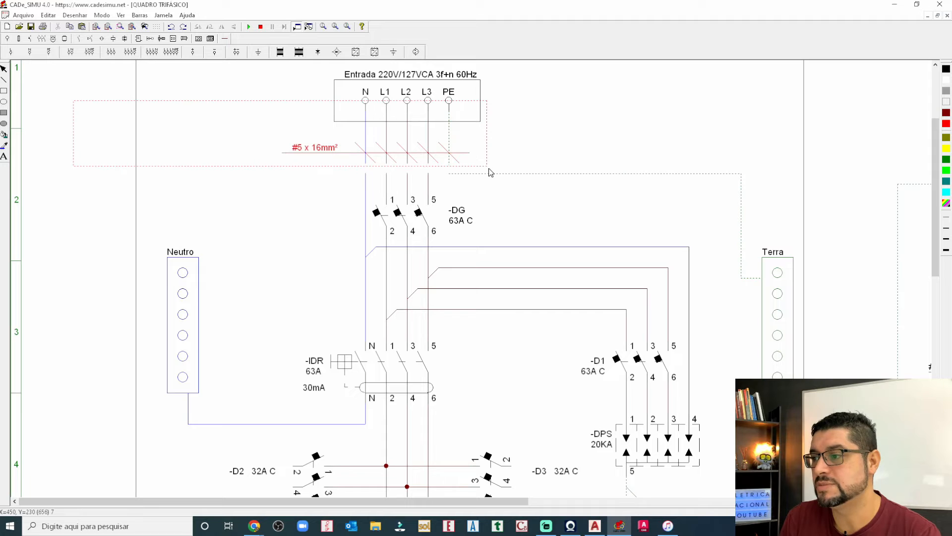
key("ctrl+c")
key("ctrl+v")
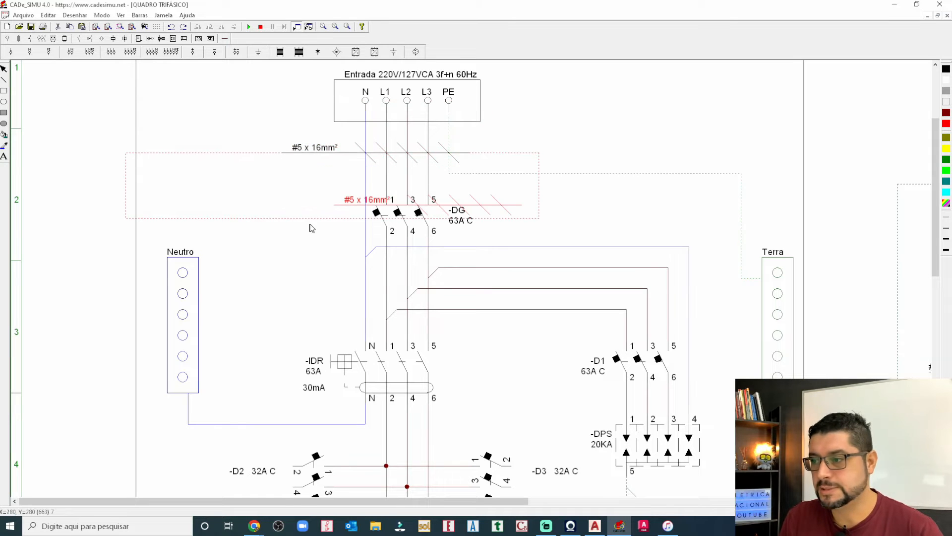
left_click_drag(347, 203, 556, 327)
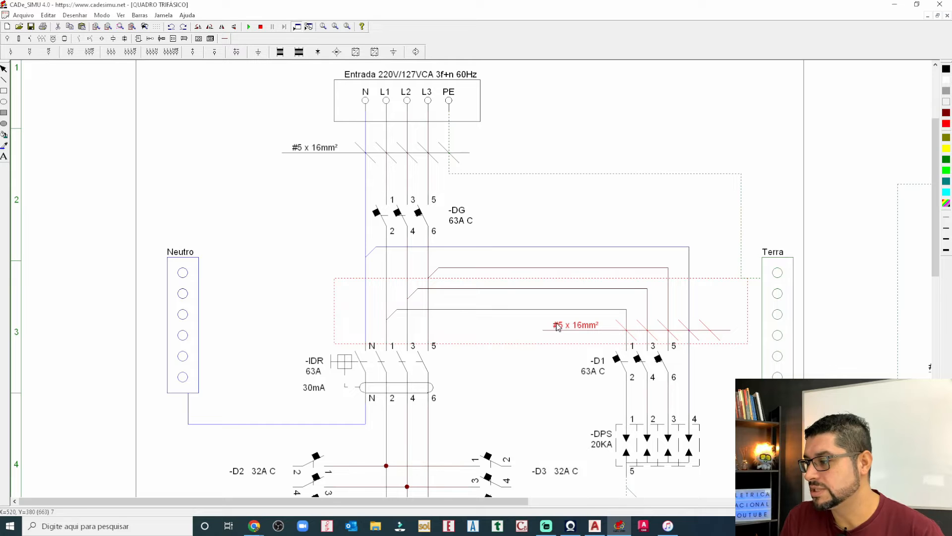
left_click(781, 188)
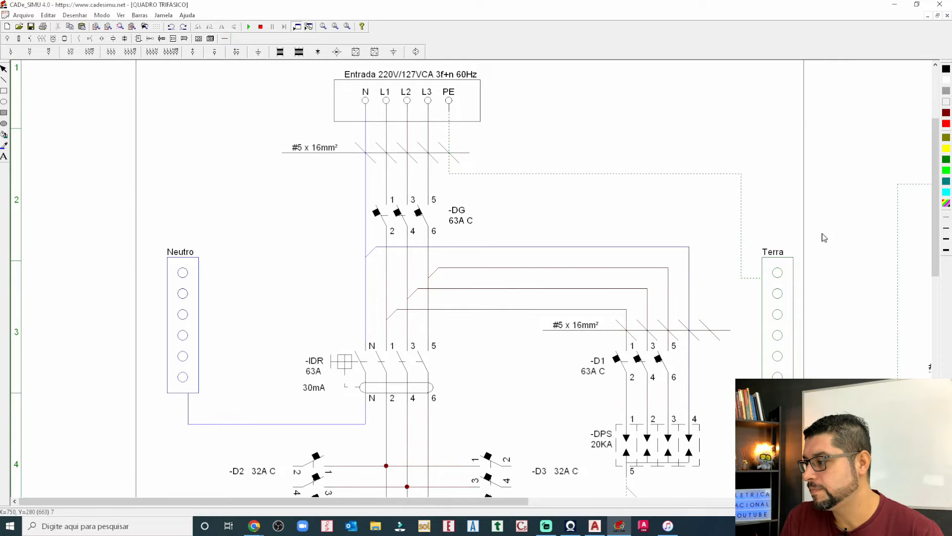
Step: Delete the surplus fifth slash of the marking above breaker D1 and change its label to #4 x 16mm²
left_click(719, 340)
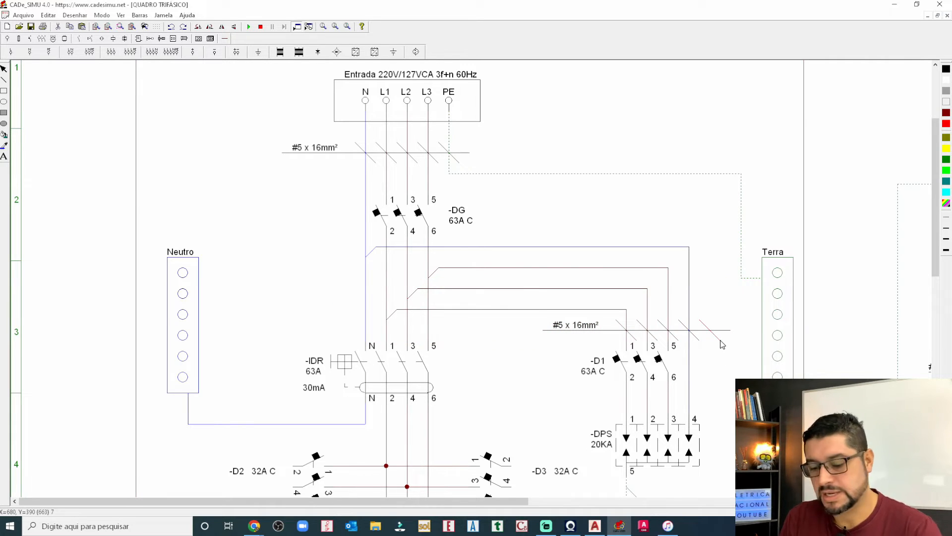
key("Delete")
scroll(851, 218, "down", 1)
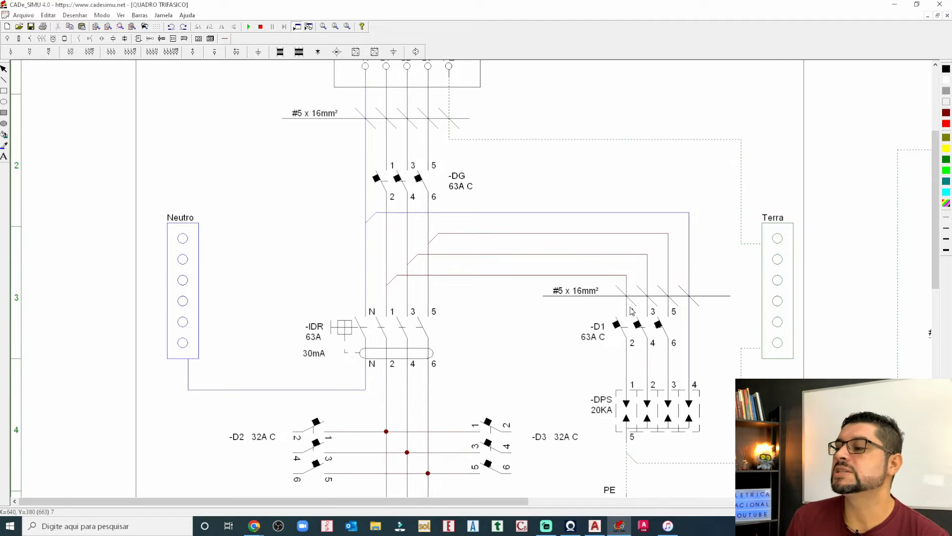
double_click(578, 293)
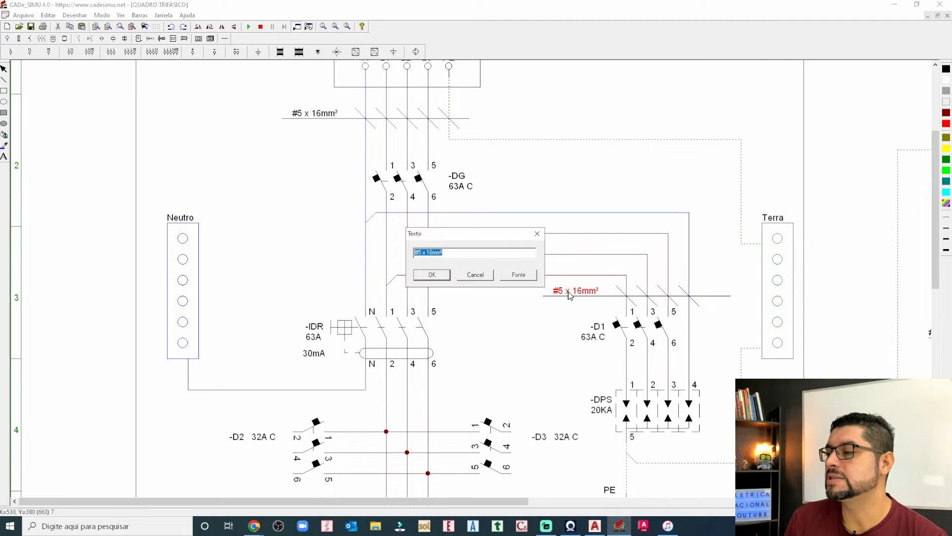
left_click(423, 253)
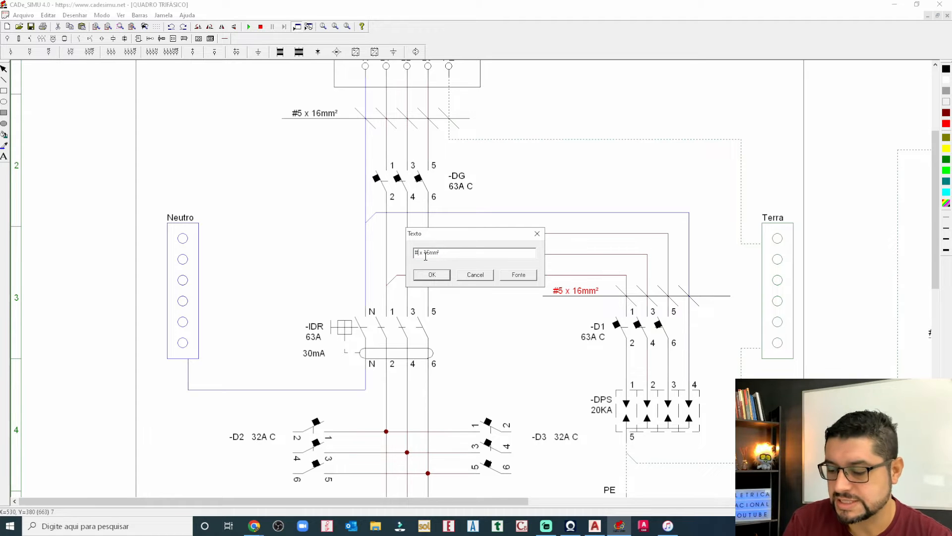
type("4")
key("Return")
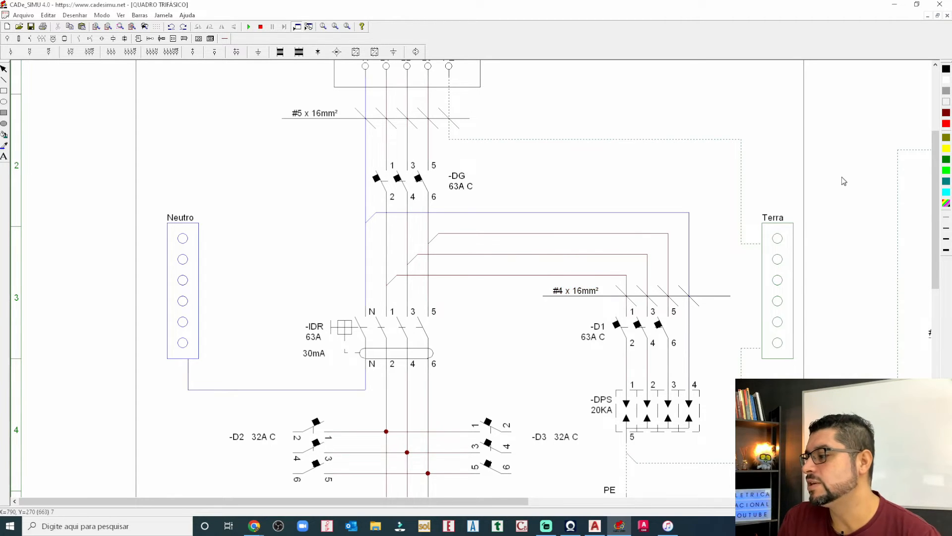
Step: Examine the cable markings and the earth wiring from the supply entry through the Terra bar to the DPS
scroll(844, 178, "down", 5)
scroll(660, 270, "up", 3)
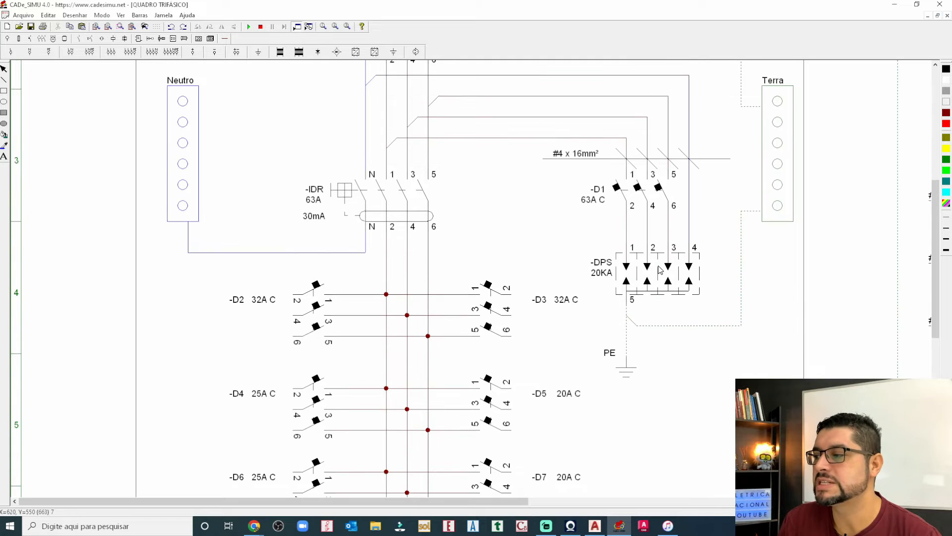
scroll(744, 282, "up", 3)
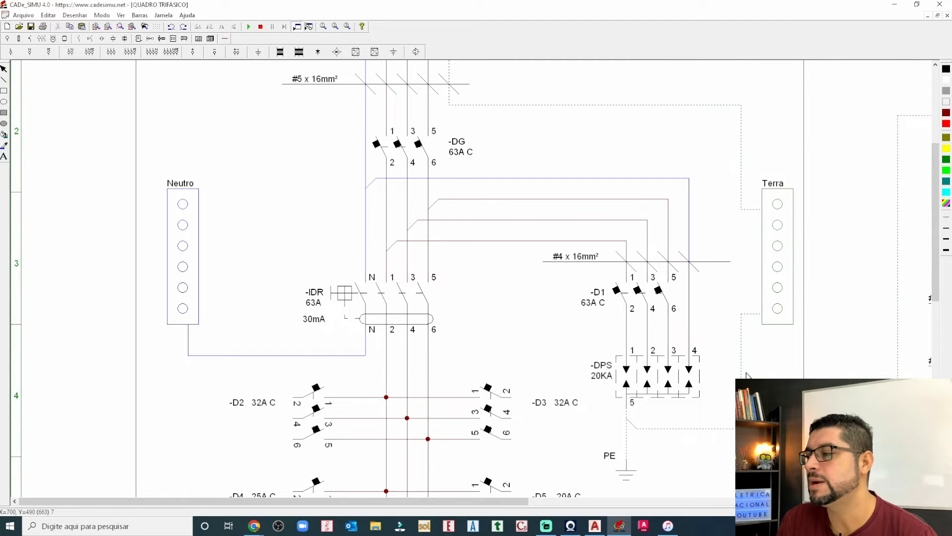
scroll(732, 326, "up", 5)
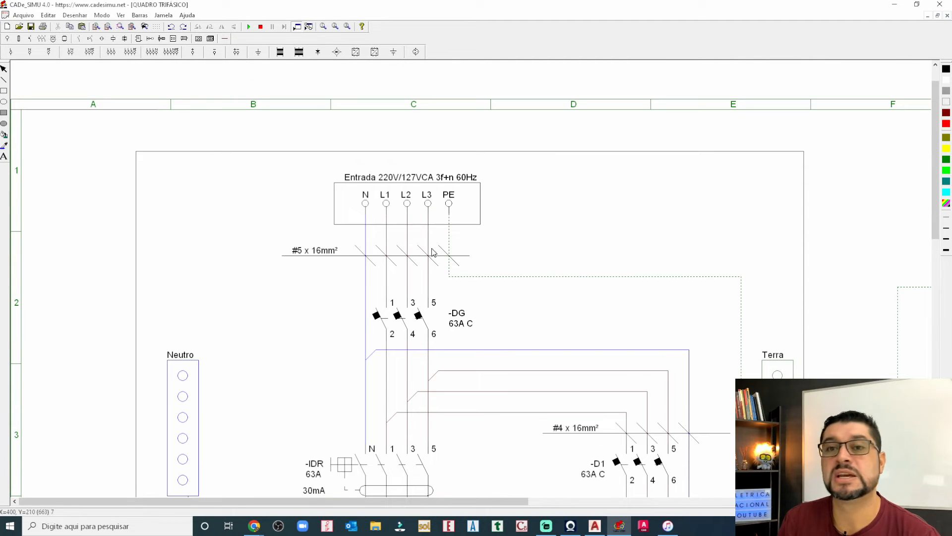
scroll(808, 268, "down", 7)
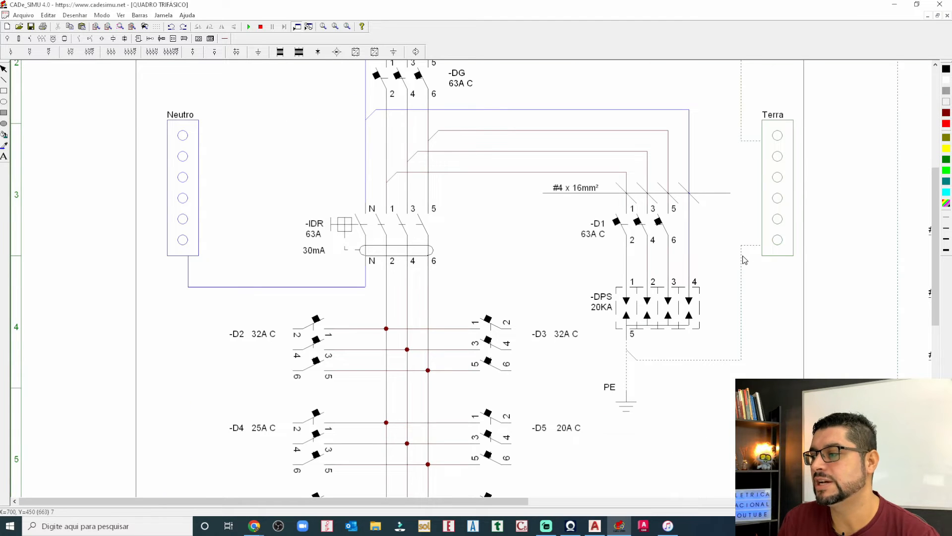
scroll(741, 260, "down", 1)
scroll(741, 259, "down", 2)
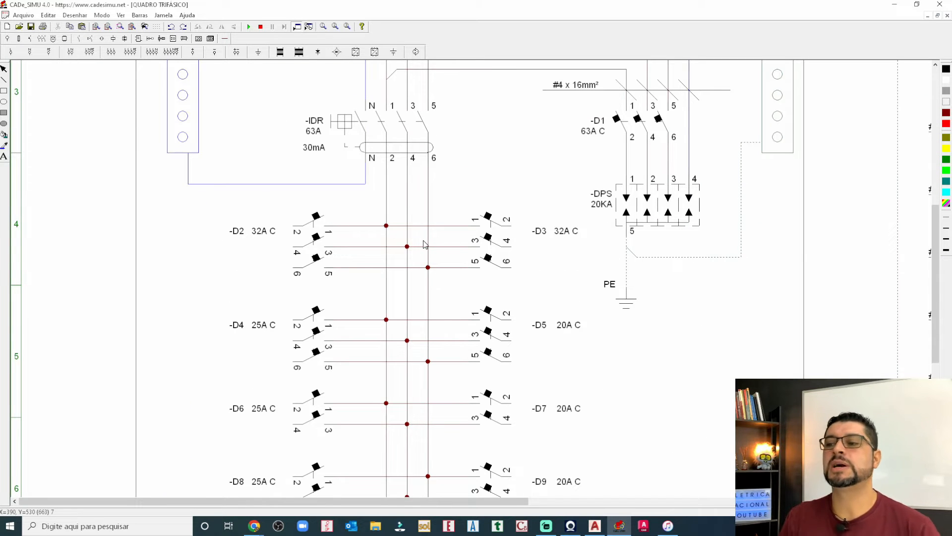
Step: Examine how the three-pole, two-pole and single-pole breakers D2 to D17 connect to the phase busbars
scroll(425, 244, "down", 1)
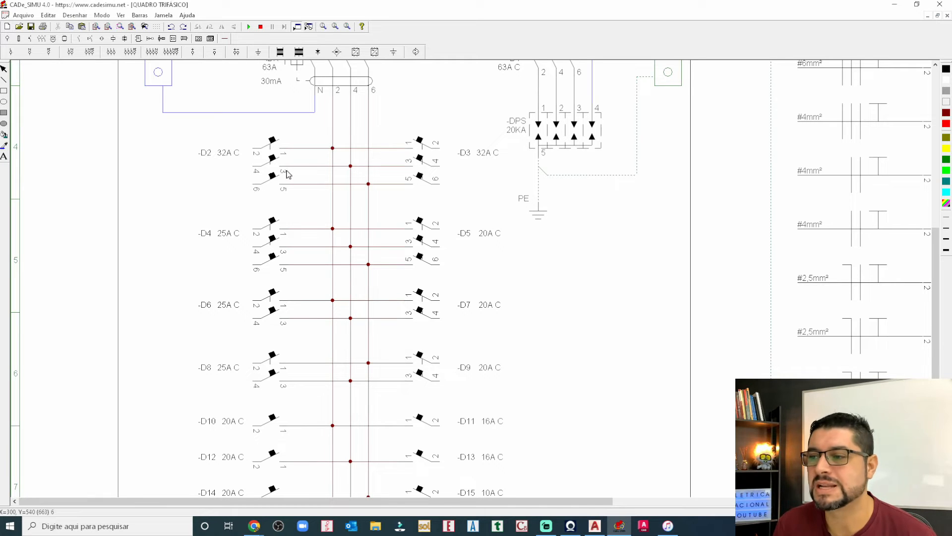
scroll(286, 171, "up", 2)
scroll(326, 204, "up", 1)
scroll(412, 227, "down", 5)
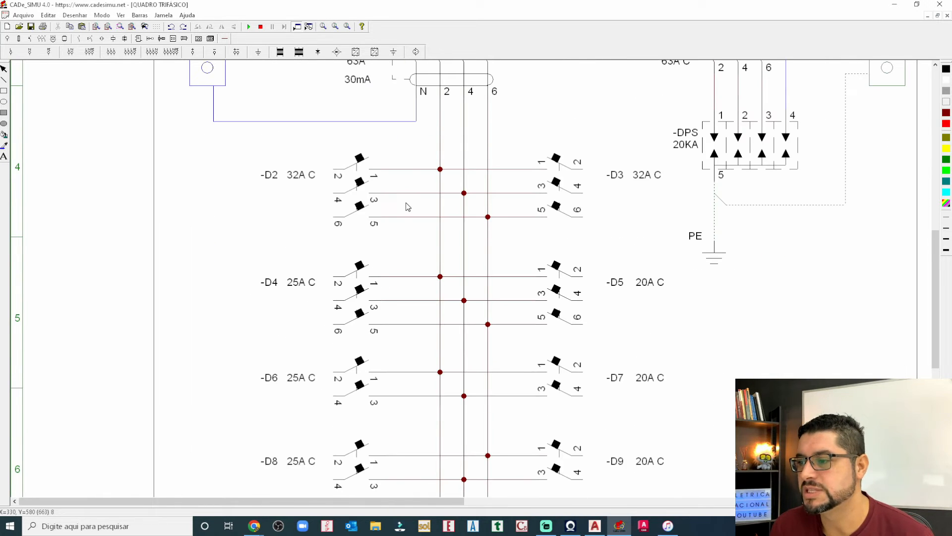
scroll(377, 191, "up", 5)
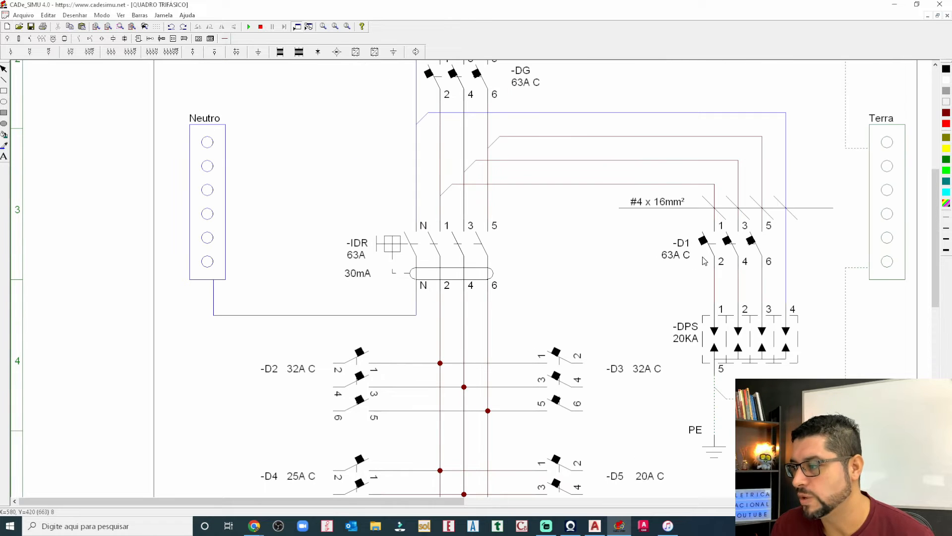
scroll(722, 267, "down", 2)
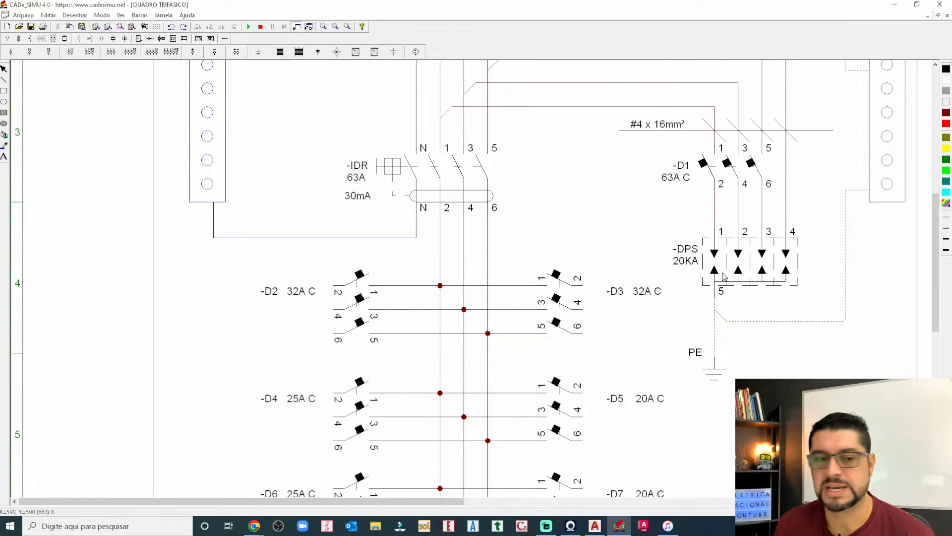
scroll(725, 275, "down", 2)
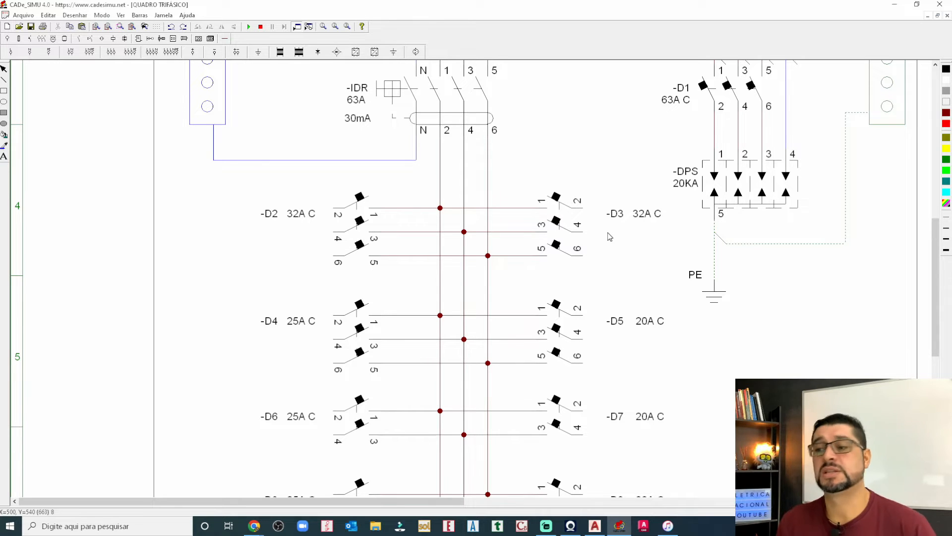
scroll(610, 237, "down", 1)
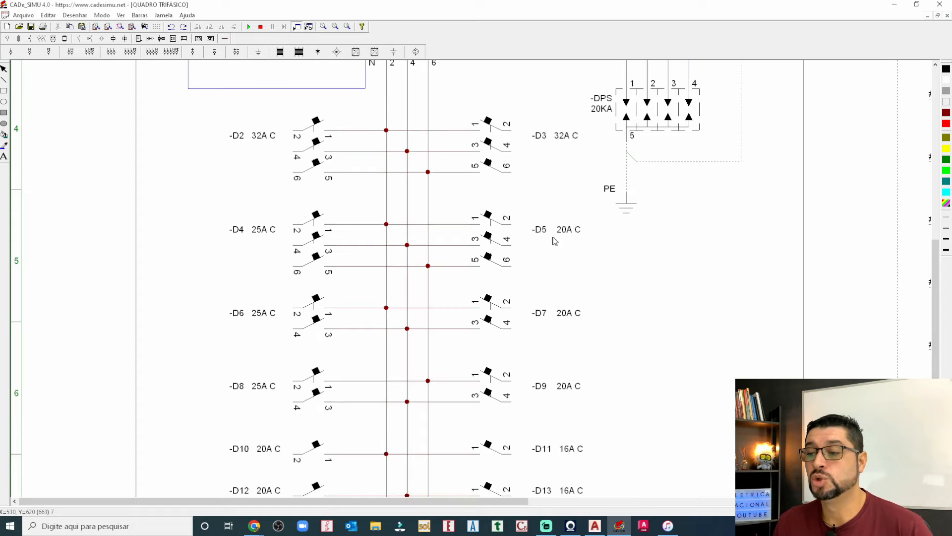
scroll(407, 231, "down", 1)
scroll(355, 211, "up", 1)
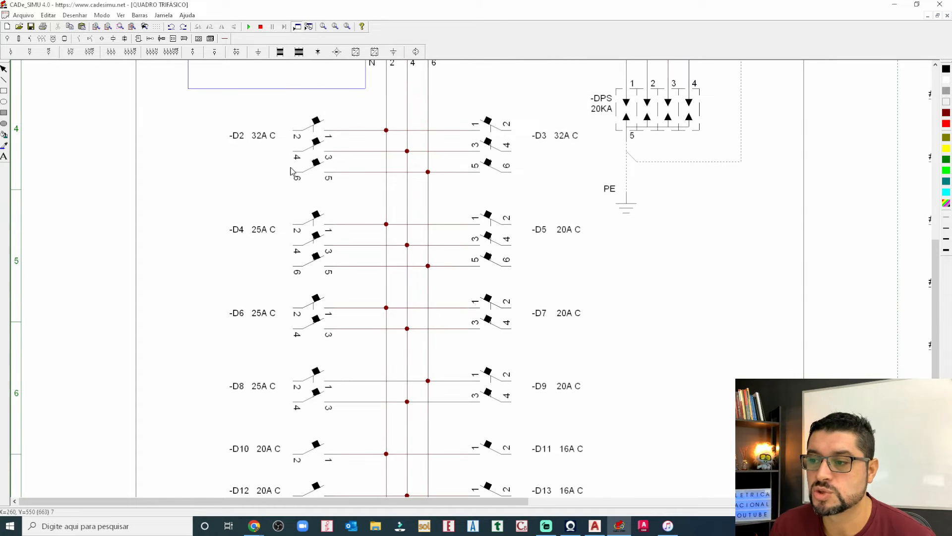
scroll(292, 171, "down", 5)
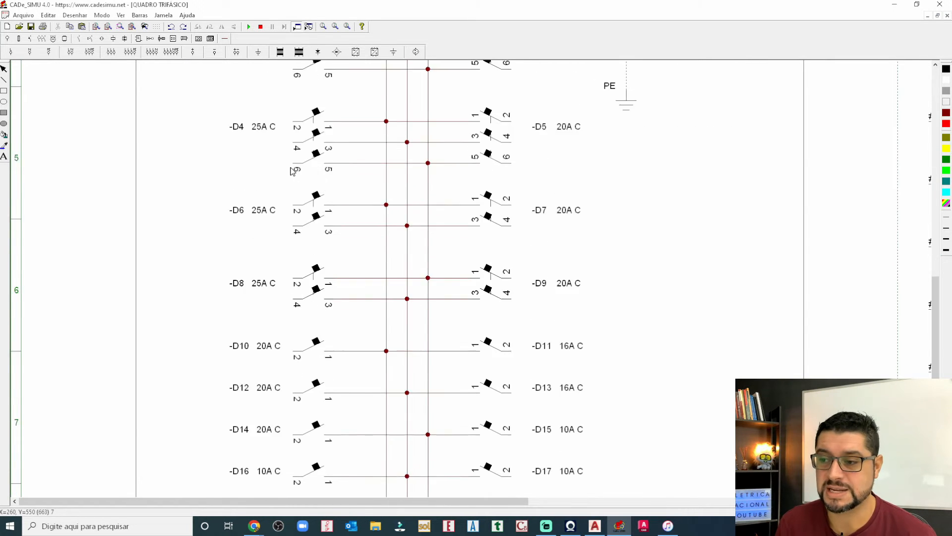
scroll(292, 171, "up", 2)
scroll(292, 171, "up", 1)
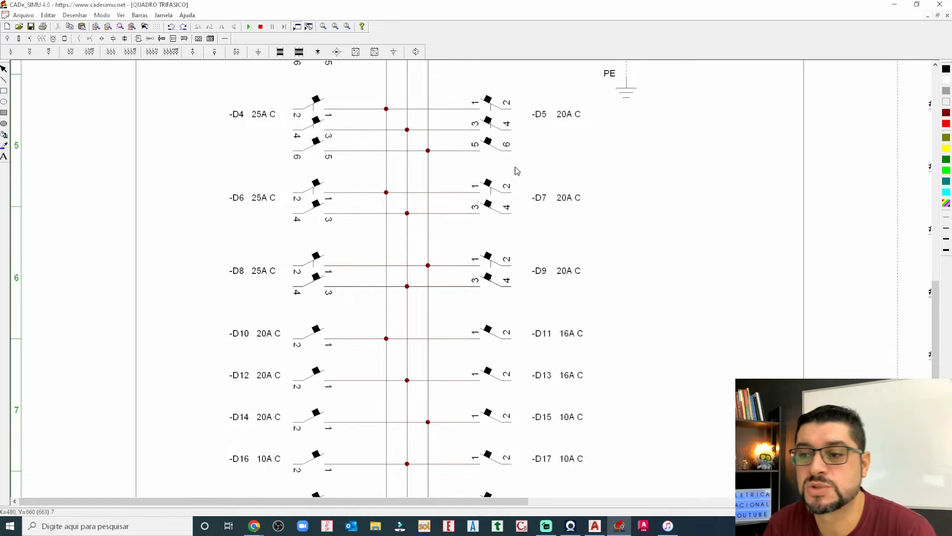
left_click(5, 158)
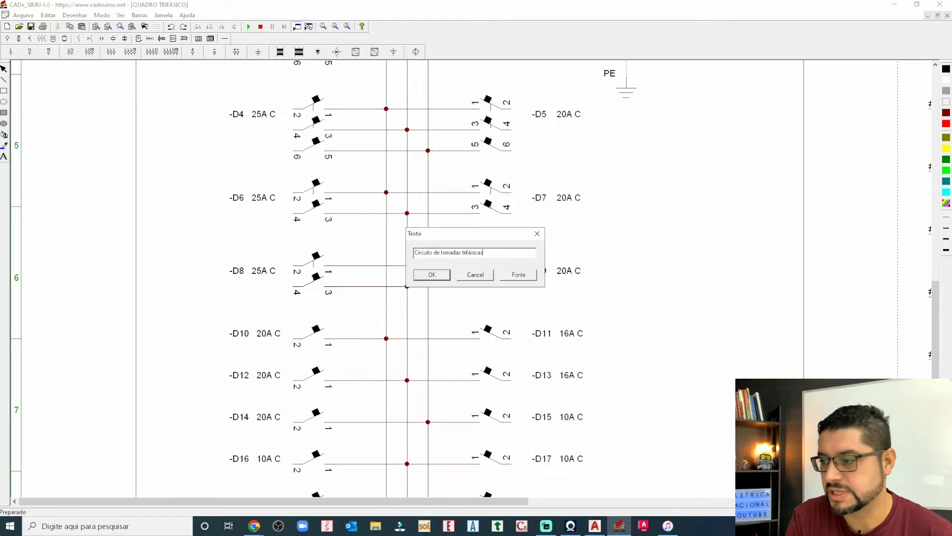
key("Return")
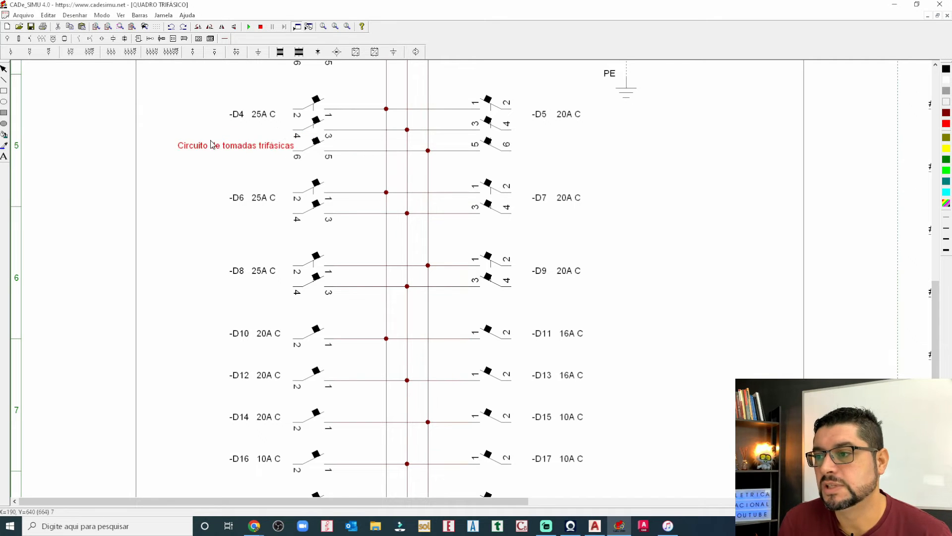
left_click(207, 124)
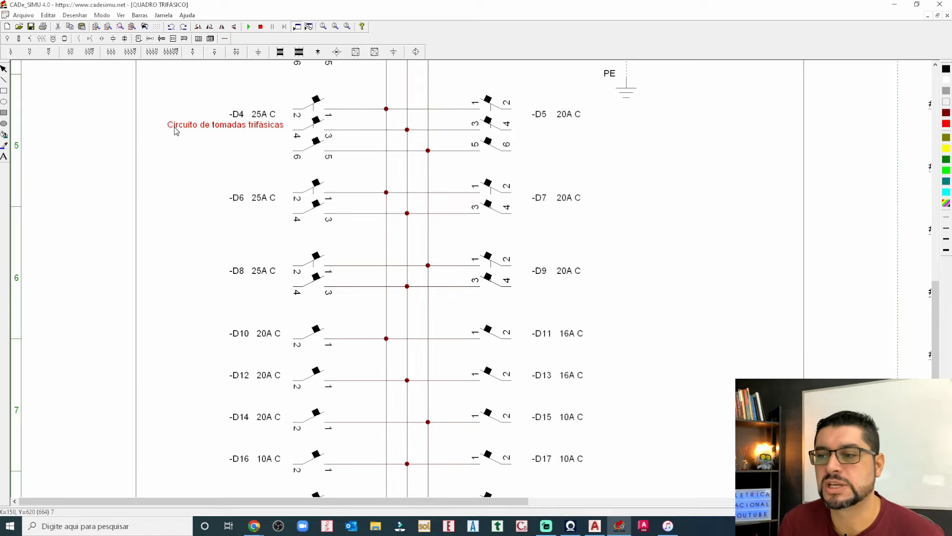
key("Delete")
Step: Add the text "Circuito de tomadas trifásicas" in black directly beneath the rating label of breaker D4
left_click(945, 69)
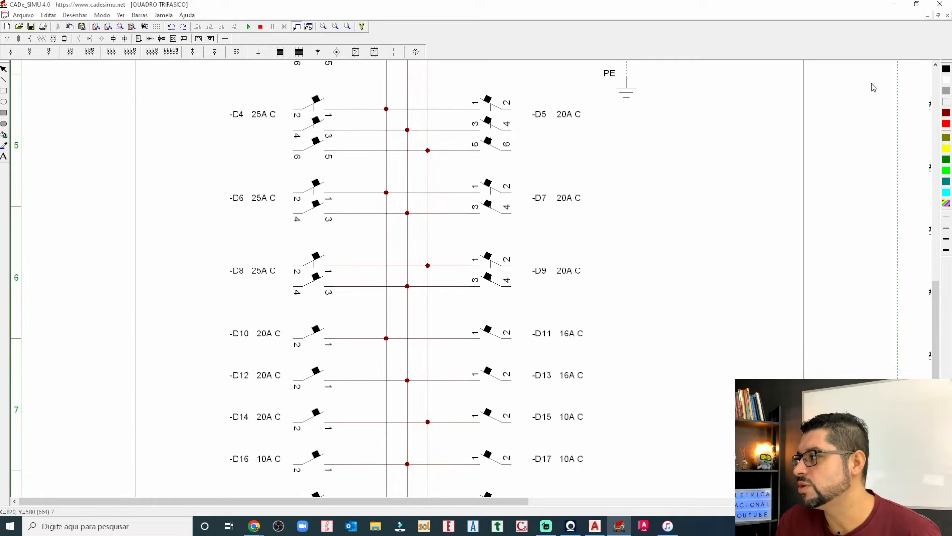
left_click(4, 156)
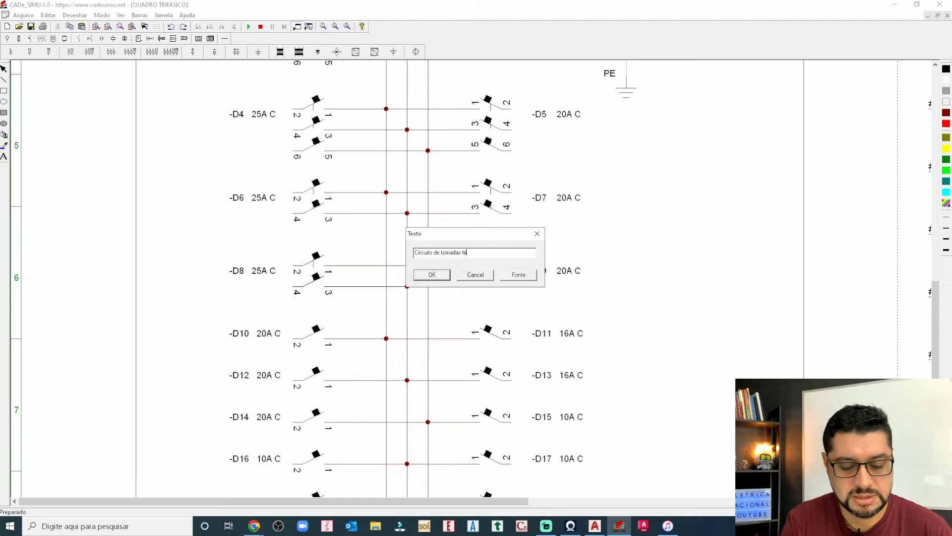
type("Circuito de tomadas trifásico")
key("Return")
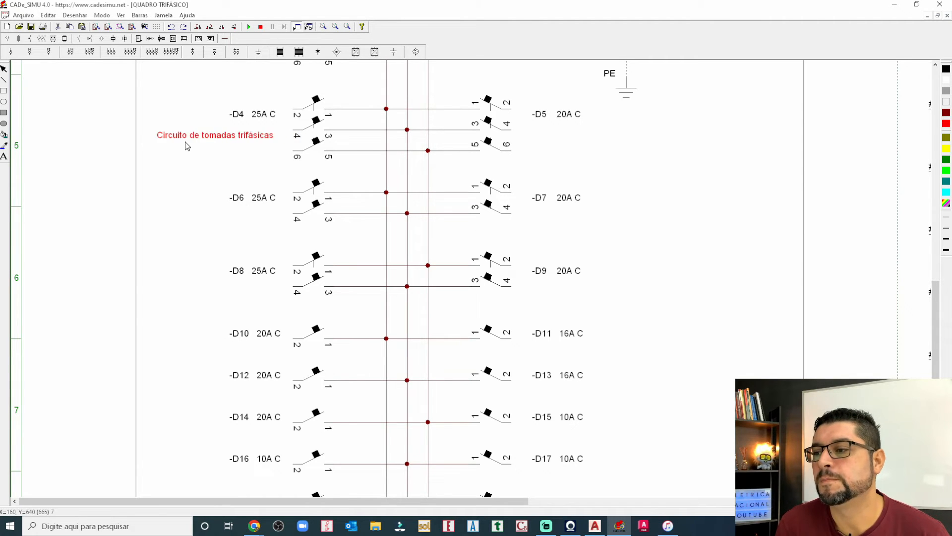
left_click(190, 143)
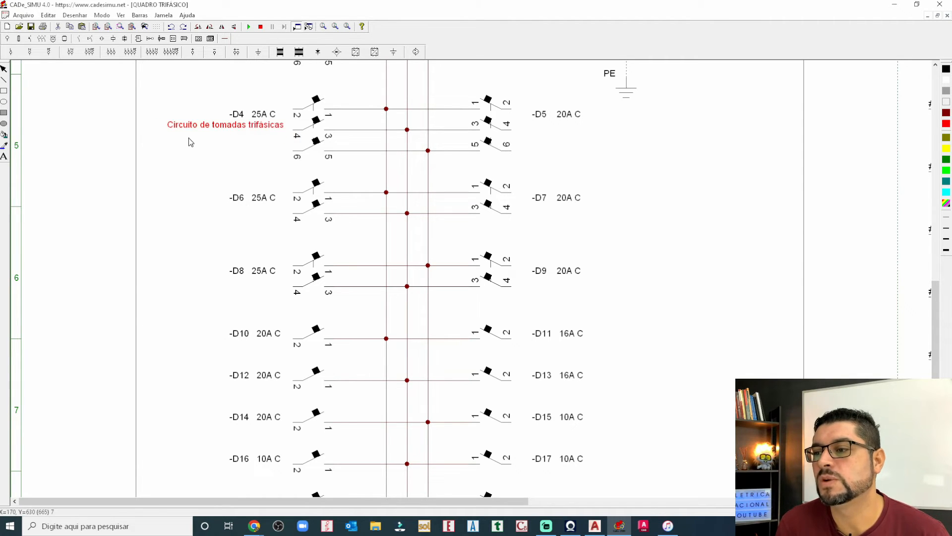
left_click(59, 147)
Step: Move the "Circuito de tomadas trifásicas" text up so that it sits directly beneath the rating label of breaker D2
scroll(59, 148, "down", 1)
scroll(60, 149, "down", 1)
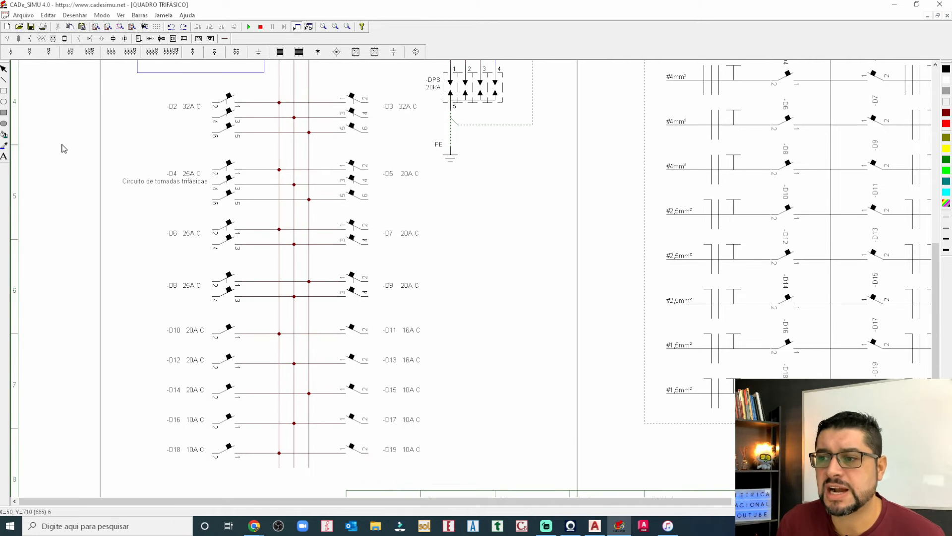
left_click_drag(152, 182, 155, 114)
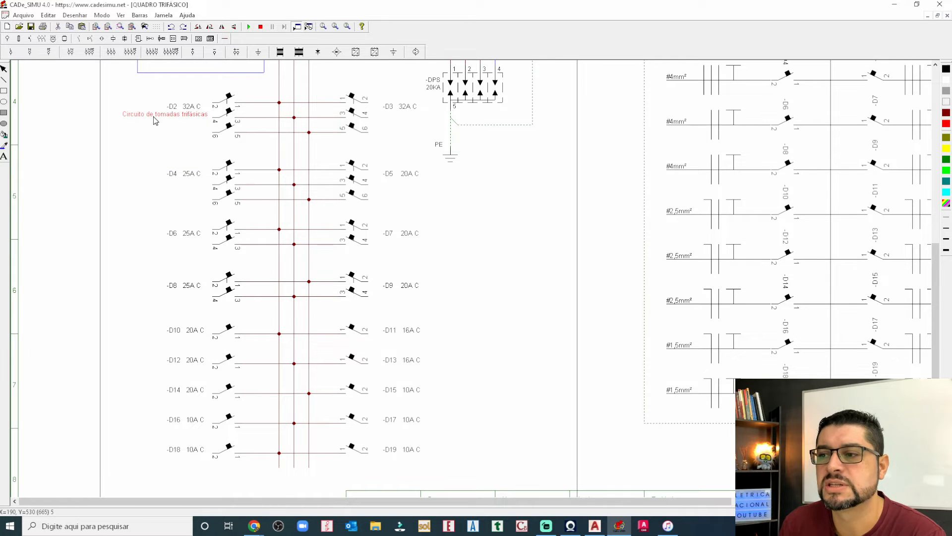
left_click(66, 144)
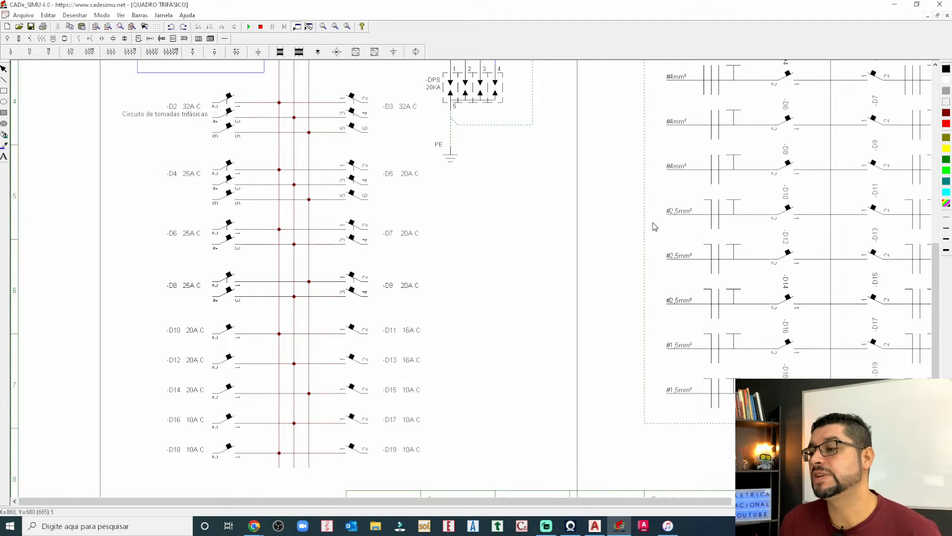
scroll(200, 184, "up", 3)
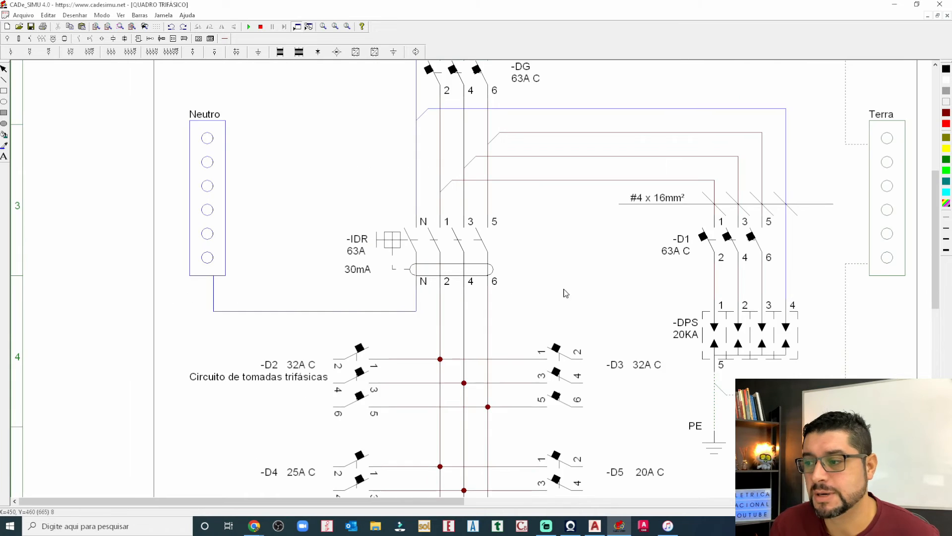
Step: Label the busbar branches feeding breakers D2 to D19 with their phases L1, L2 and L3
scroll(560, 287, "down", 4)
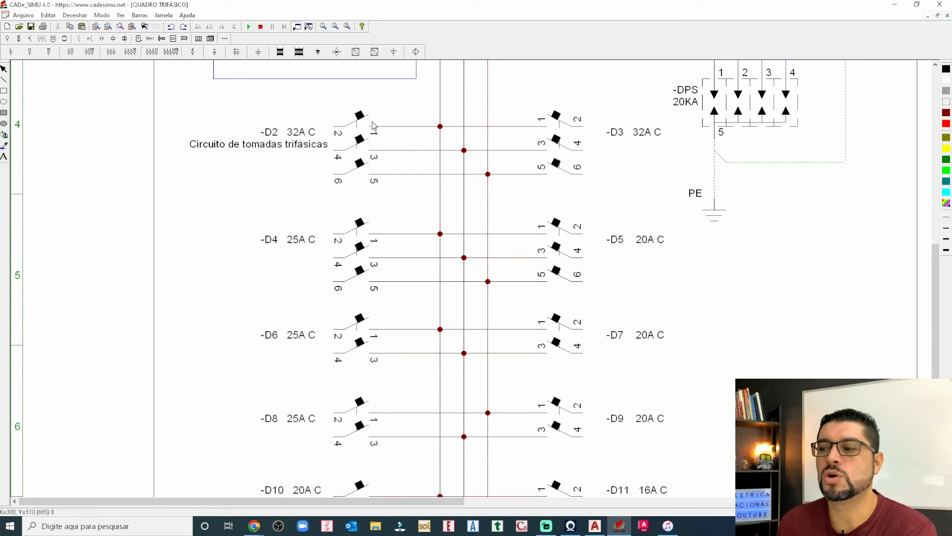
scroll(413, 173, "up", 3)
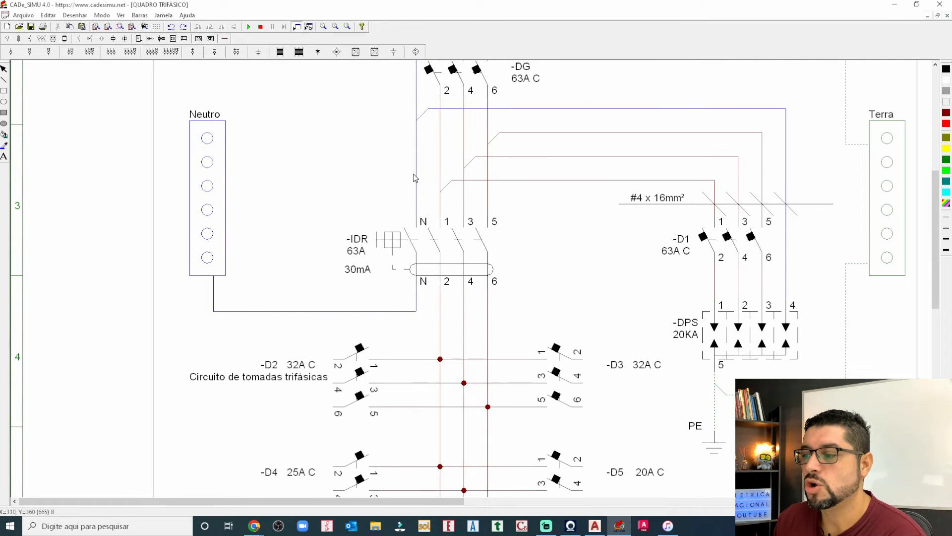
scroll(446, 201, "up", 2)
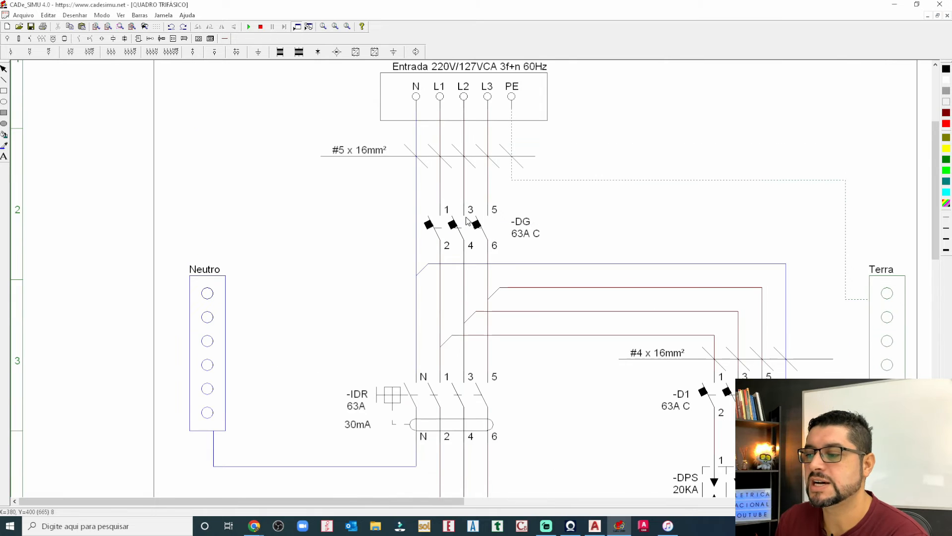
scroll(466, 220, "down", 3)
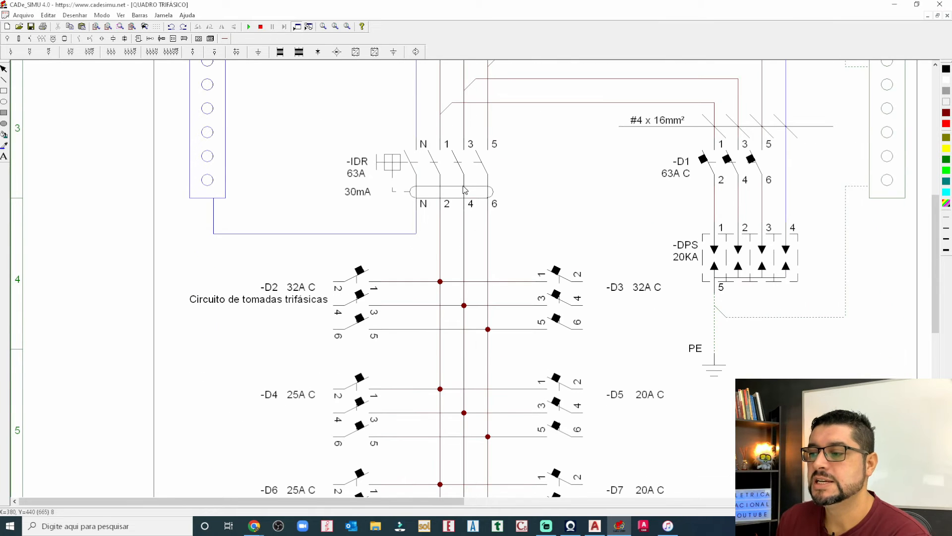
left_click(5, 157)
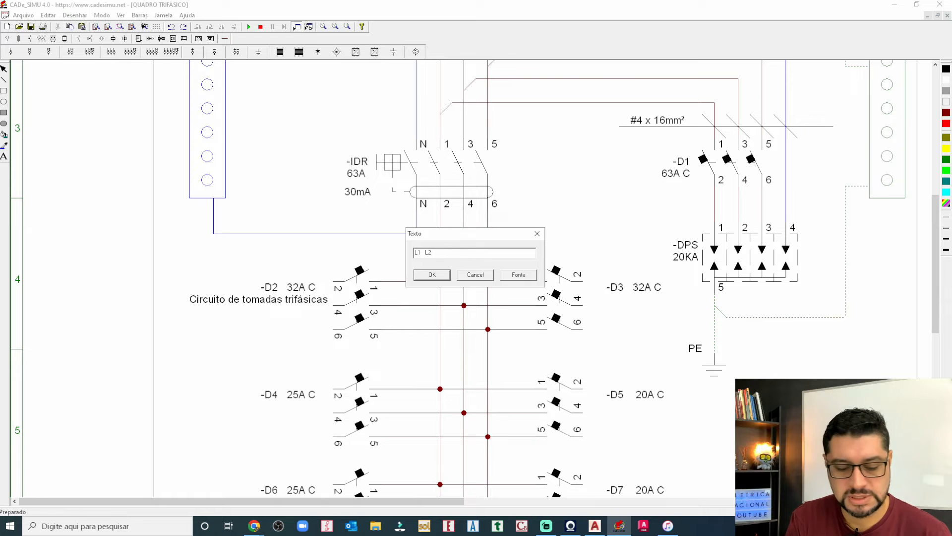
key("Return")
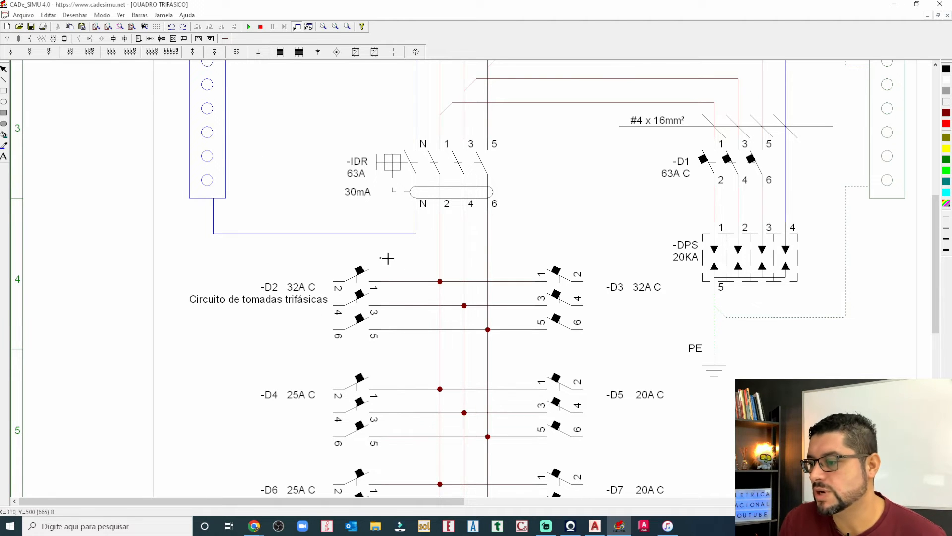
left_click(449, 271)
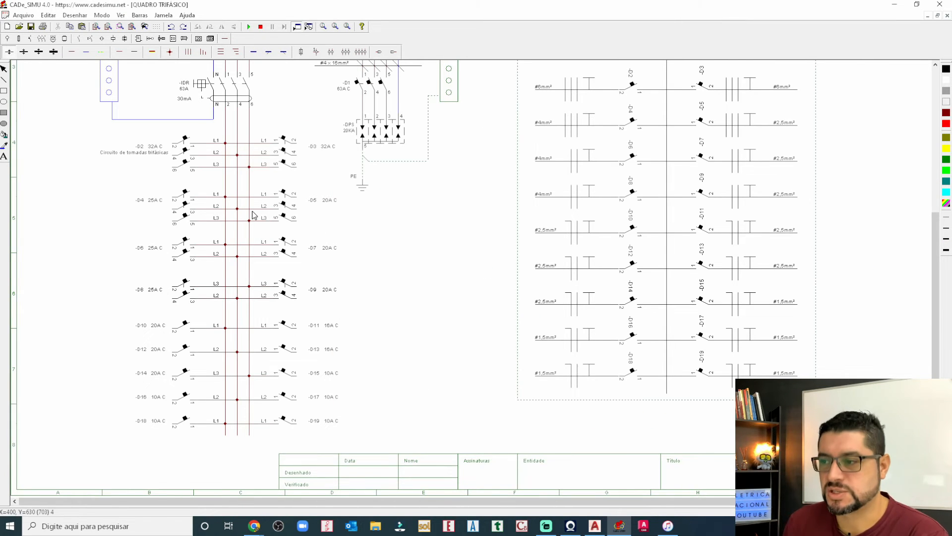
Step: Compare the phase-labelled breaker branches of the multi-wire diagram with the single-line diagram from the supply entry to the final breakers
scroll(253, 215, "up", 3)
scroll(253, 214, "down", 2)
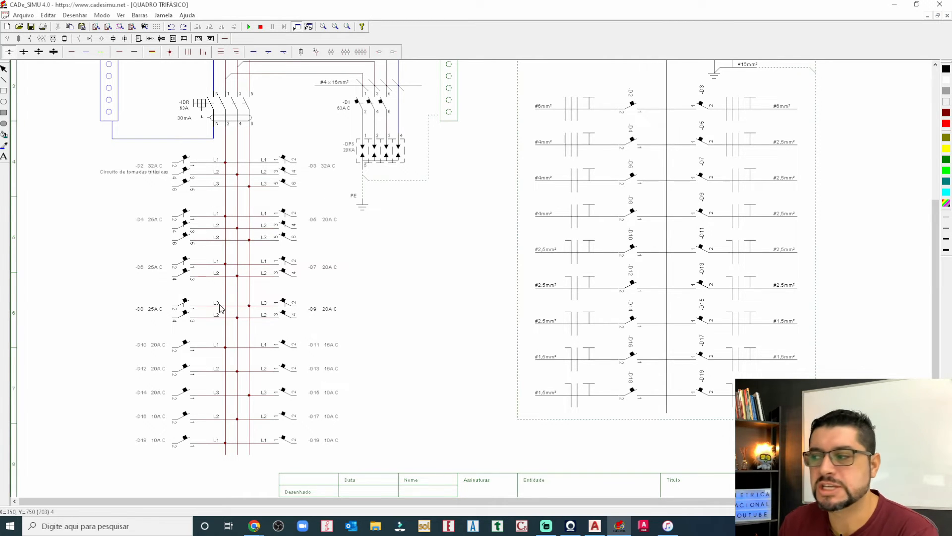
left_click_drag(354, 503, 369, 503)
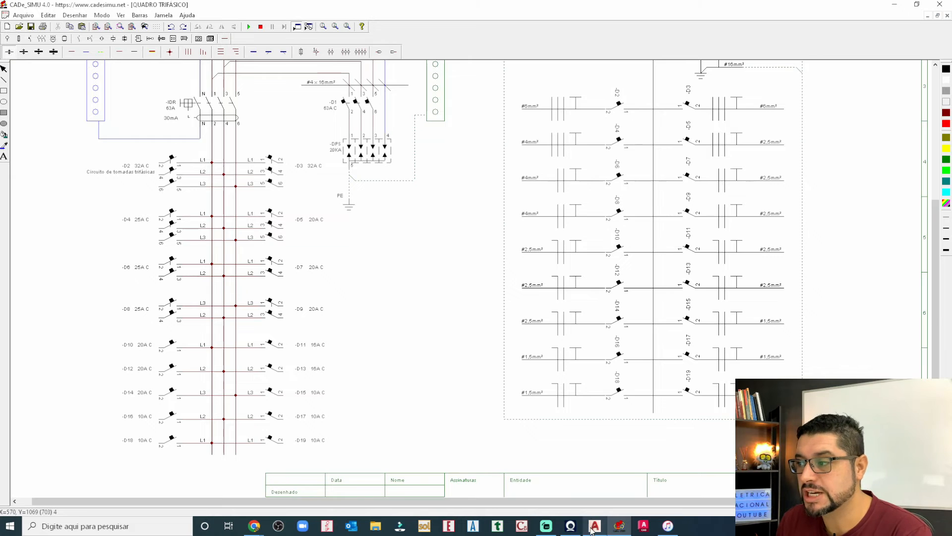
scroll(610, 411, "up", 3)
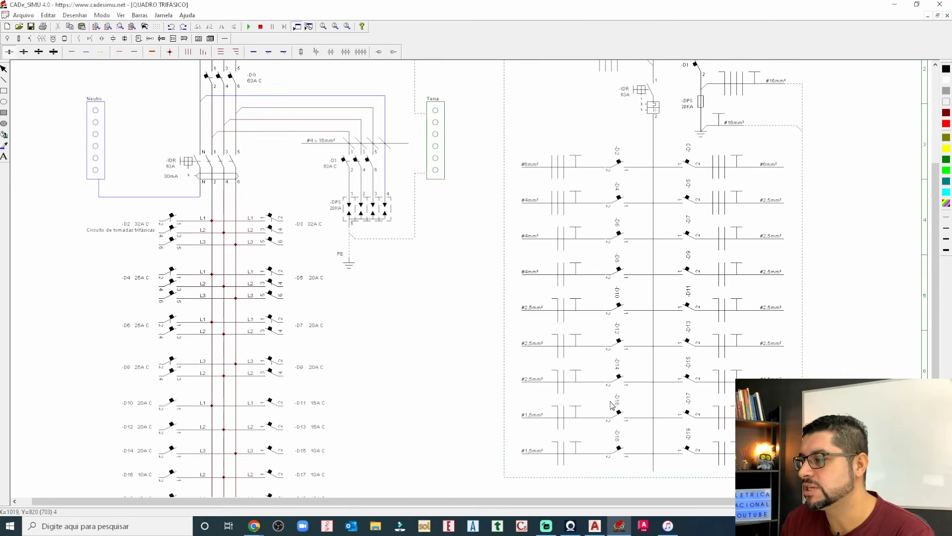
scroll(705, 173, "up", 8)
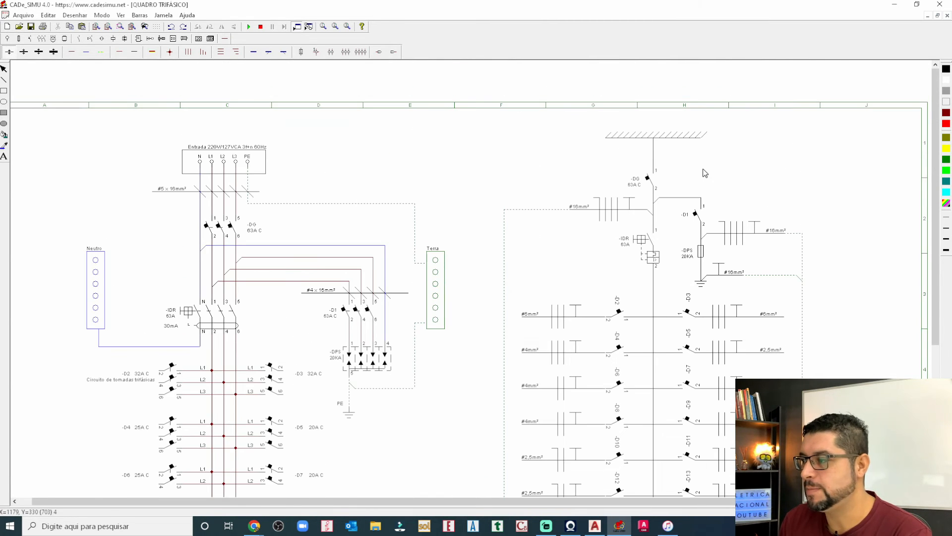
scroll(706, 173, "down", 2)
scroll(699, 248, "down", 4)
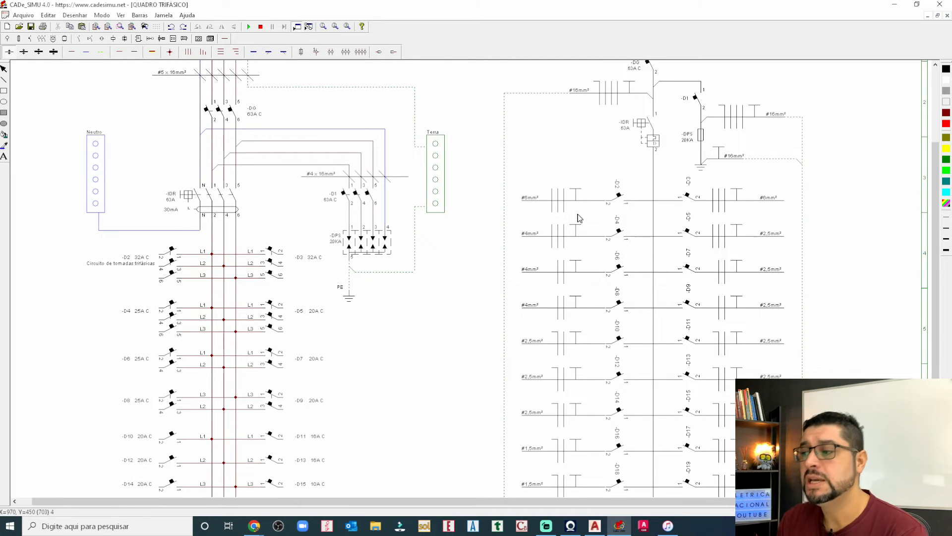
scroll(620, 235, "up", 2)
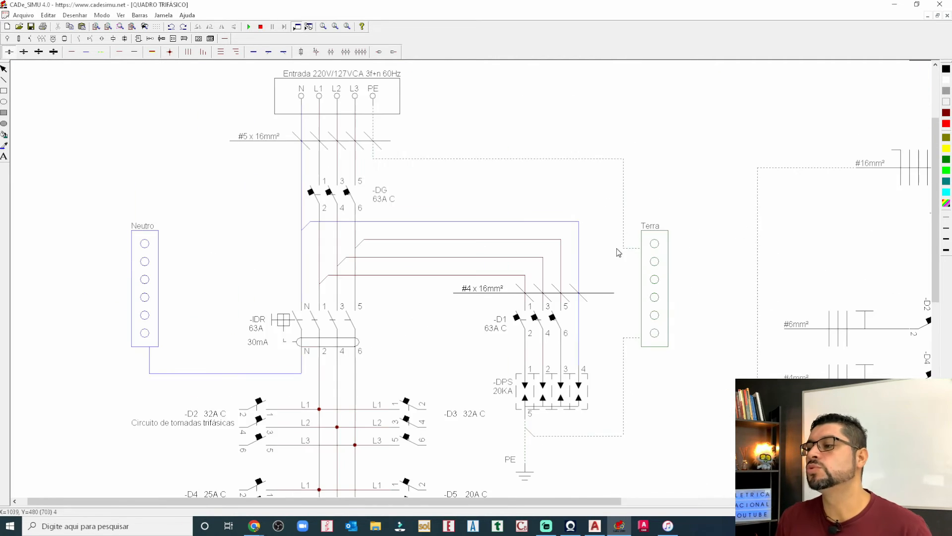
Step: Add the text "TUG's 3~" beneath the #6mm² marking of D2 and the #4mm² marking of D4 in the single-line diagram
left_click_drag(556, 505, 842, 503)
scroll(749, 379, "down", 5)
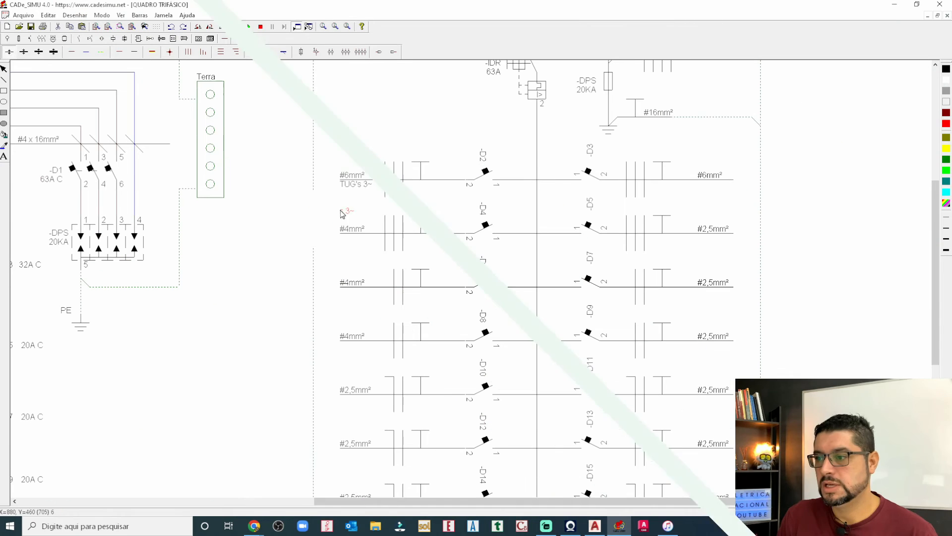
left_click(363, 239)
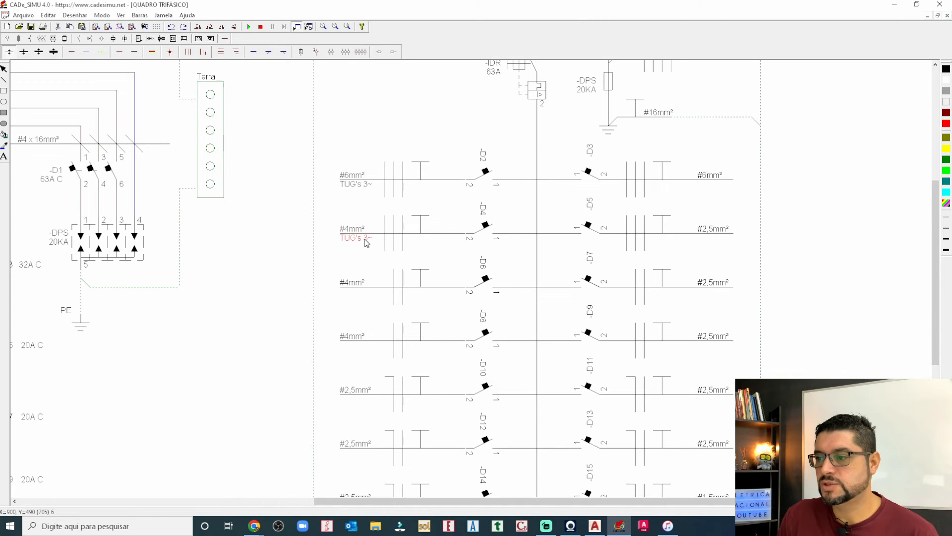
Step: Review the whole sheet with the multi-wire and single-line diagrams side by side
scroll(665, 207, "down", 3)
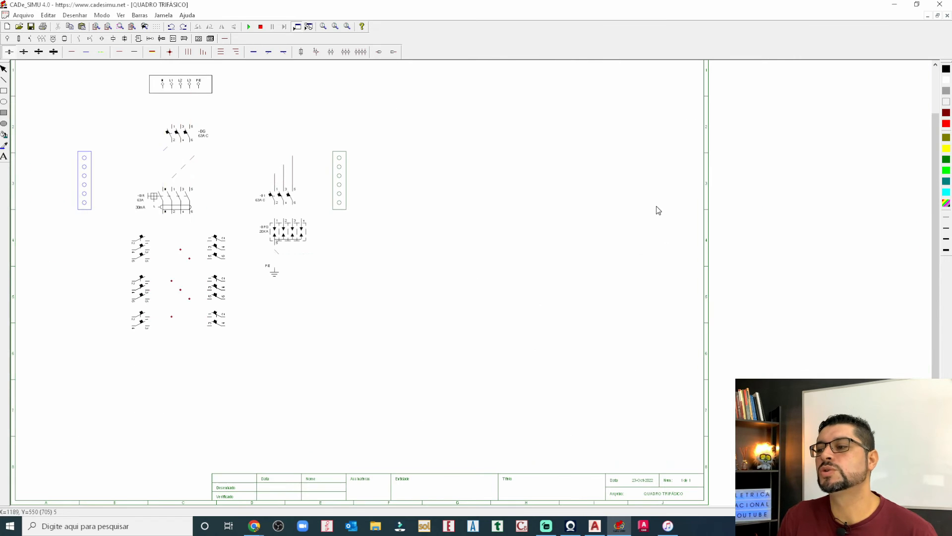
scroll(447, 169, "up", 1)
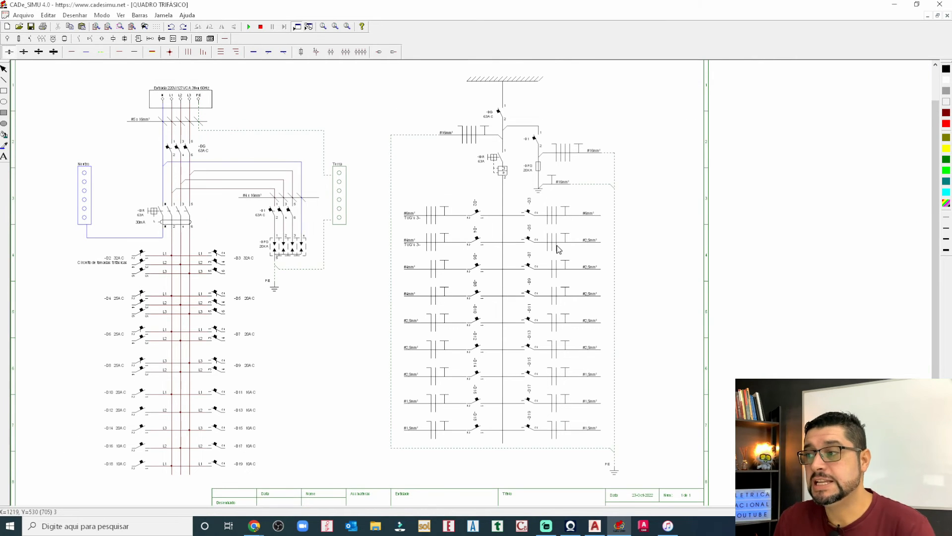
scroll(353, 126, "down", 1)
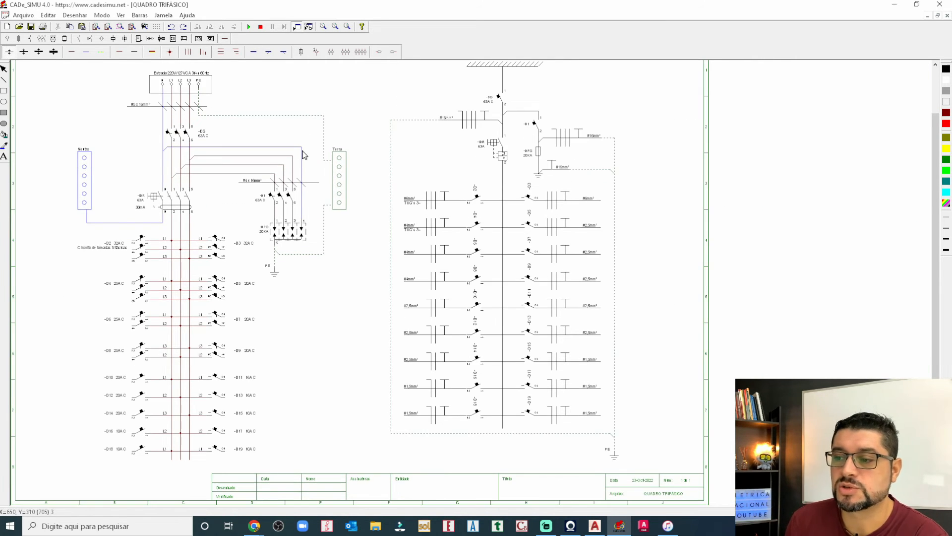